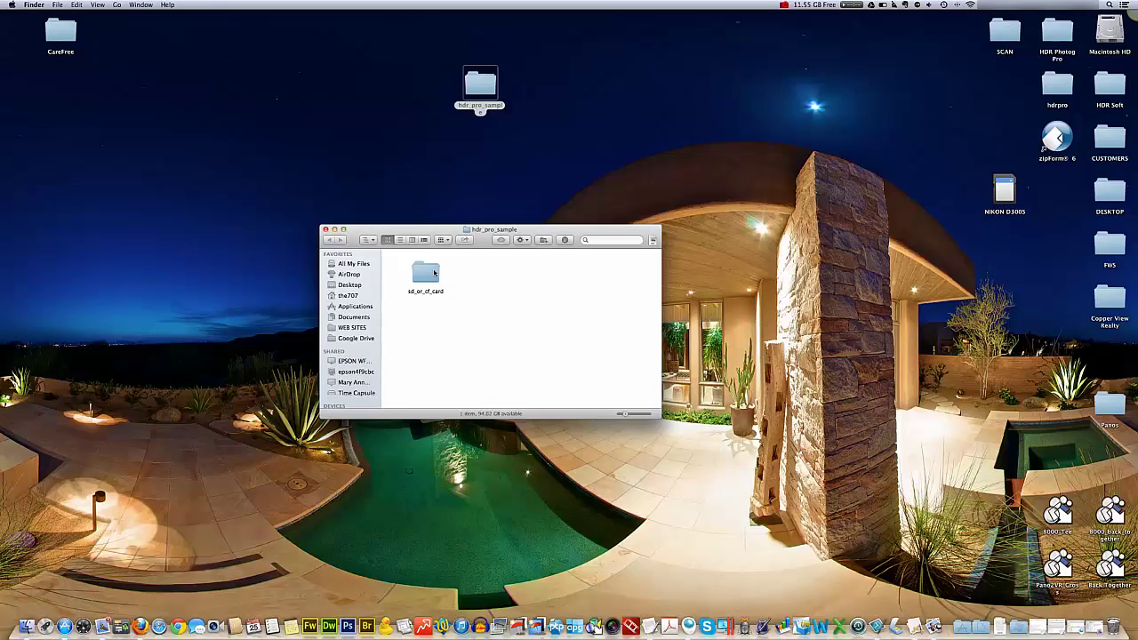
- Go to the PS folder inside sd_or_cf_card/1 and preview TK_shot_1.tif
double_click(433, 273)
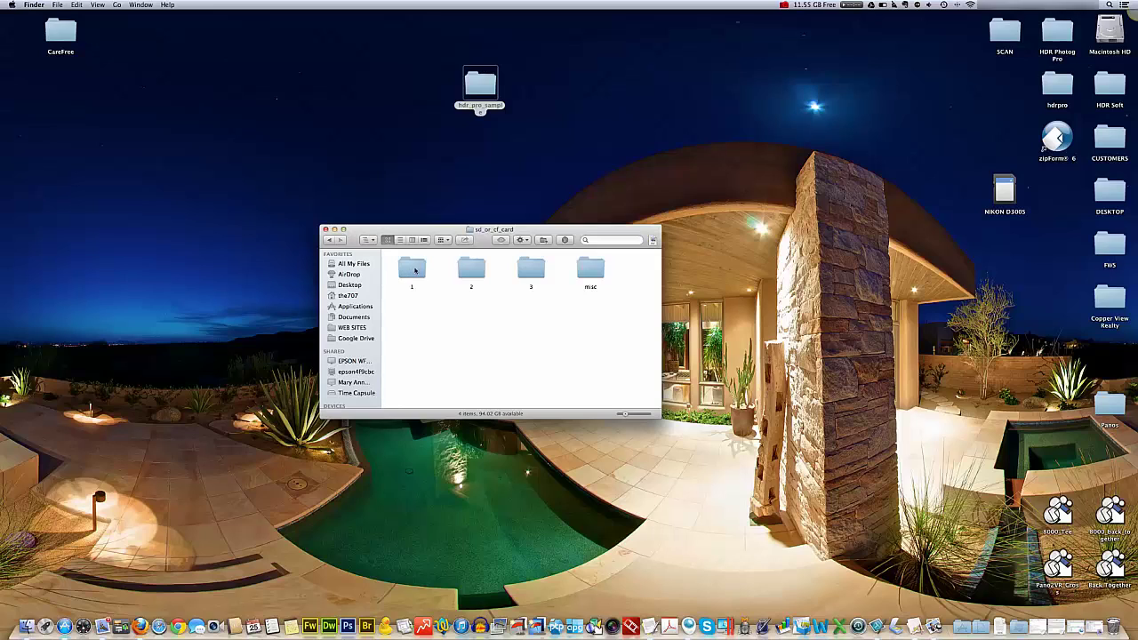
double_click(412, 269)
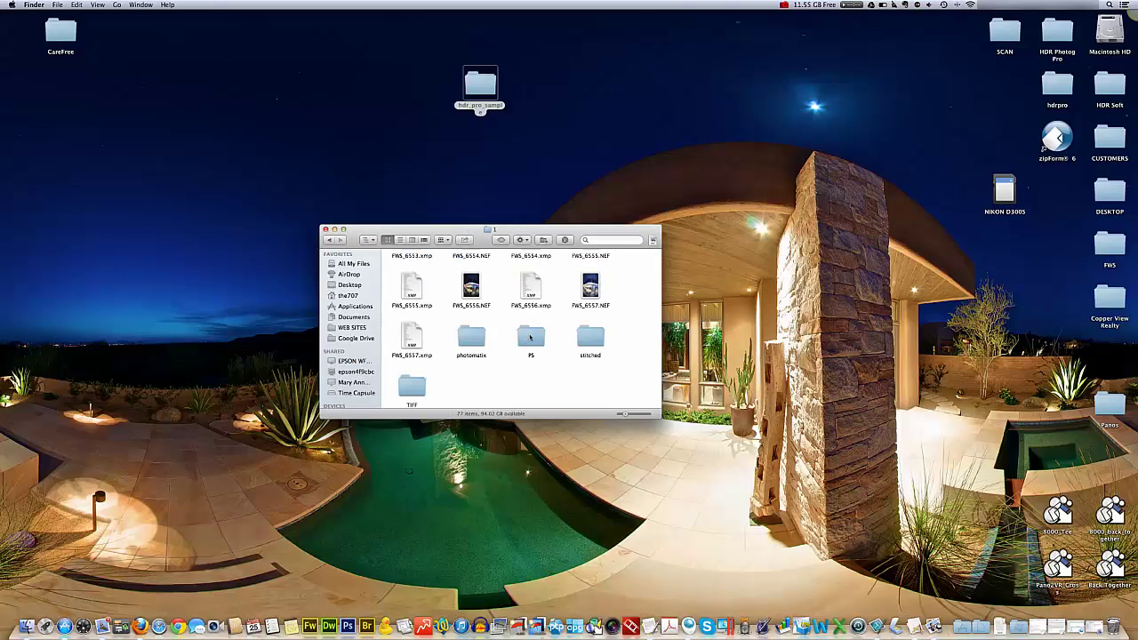
double_click(530, 336)
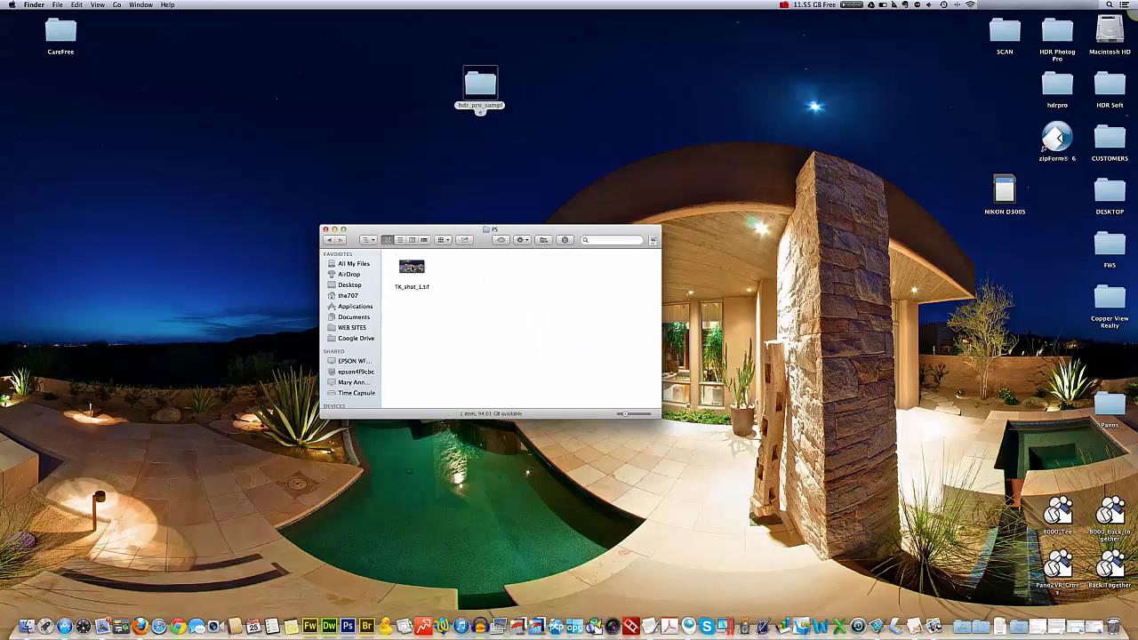
click(414, 269)
key(space)
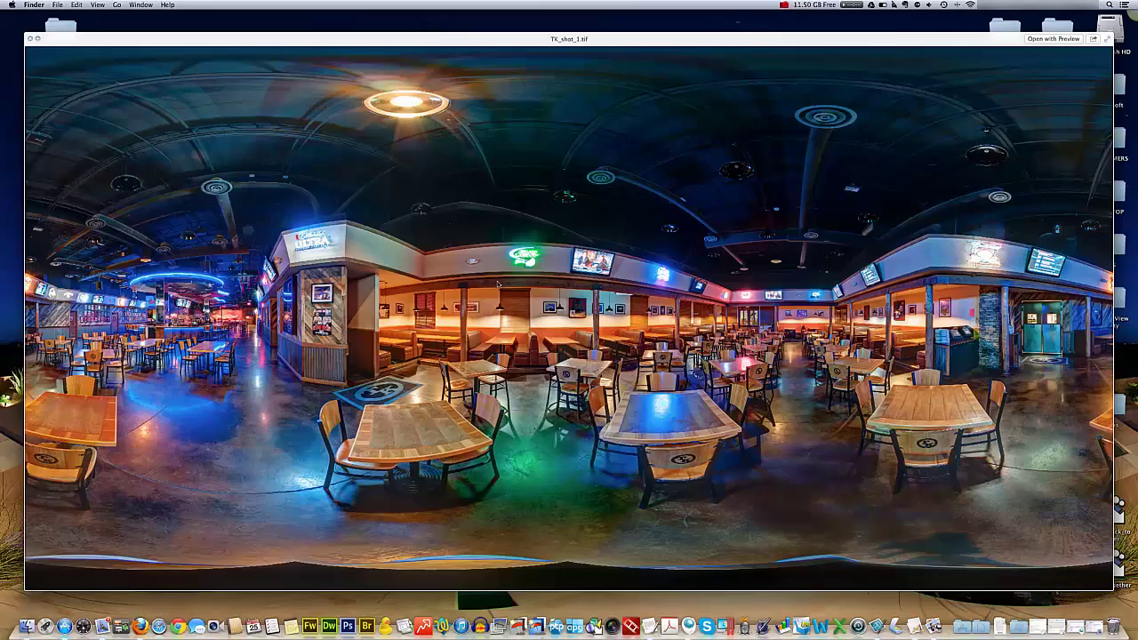
key(space)
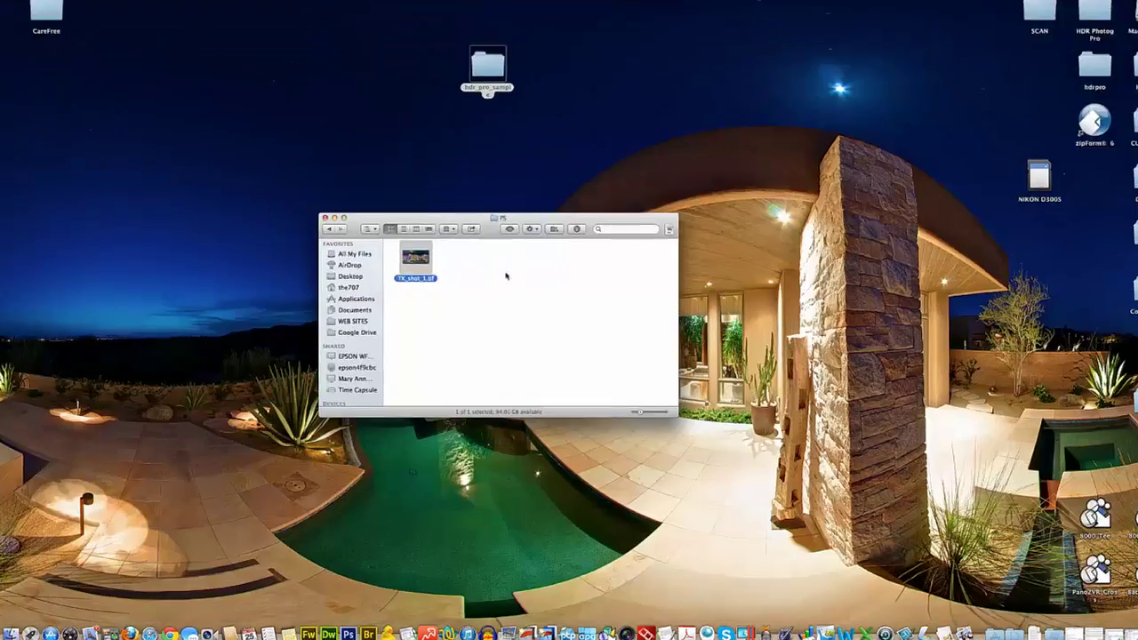
- Look up the file information of TK_shot_1.tif, including its size, and close the info window
right_click(423, 266)
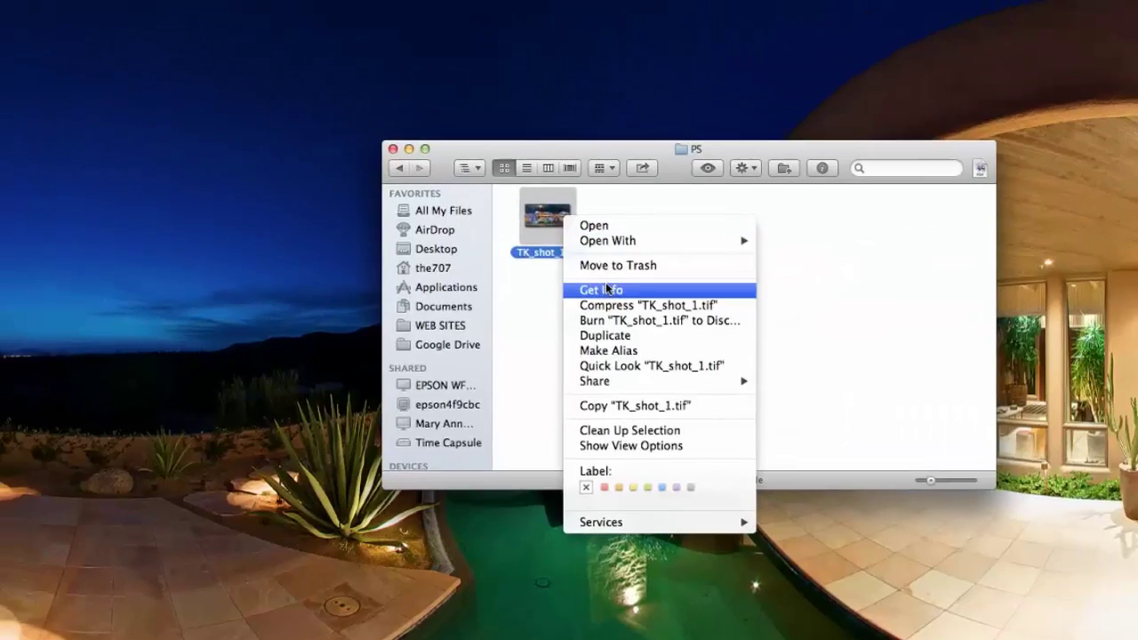
click(681, 196)
key(super+i)
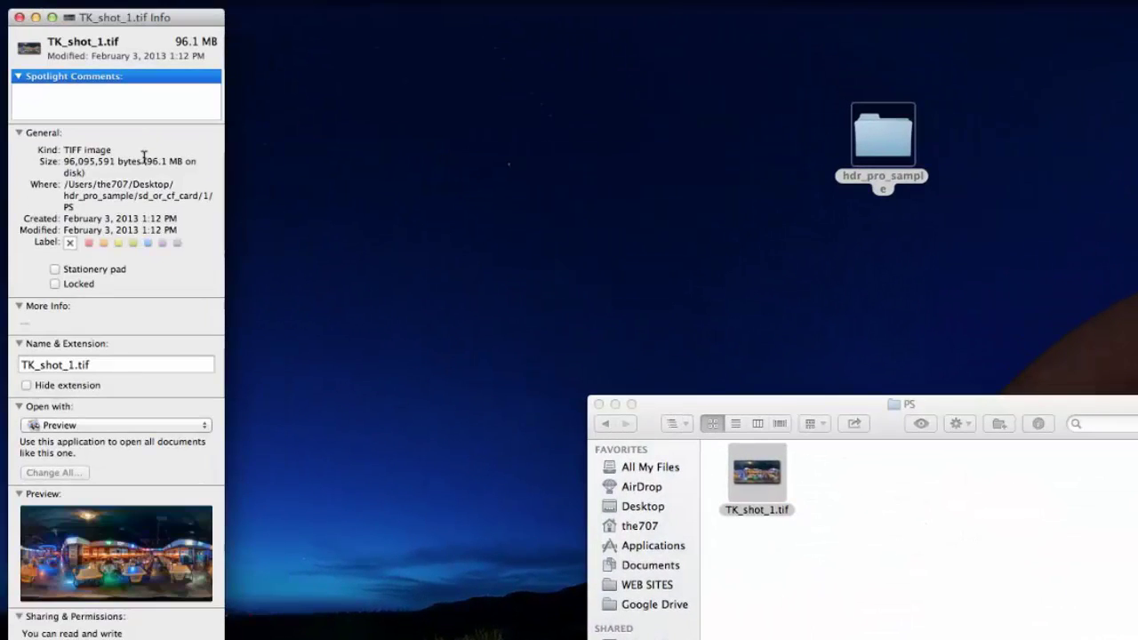
drag(143, 161, 182, 160)
key(super+c)
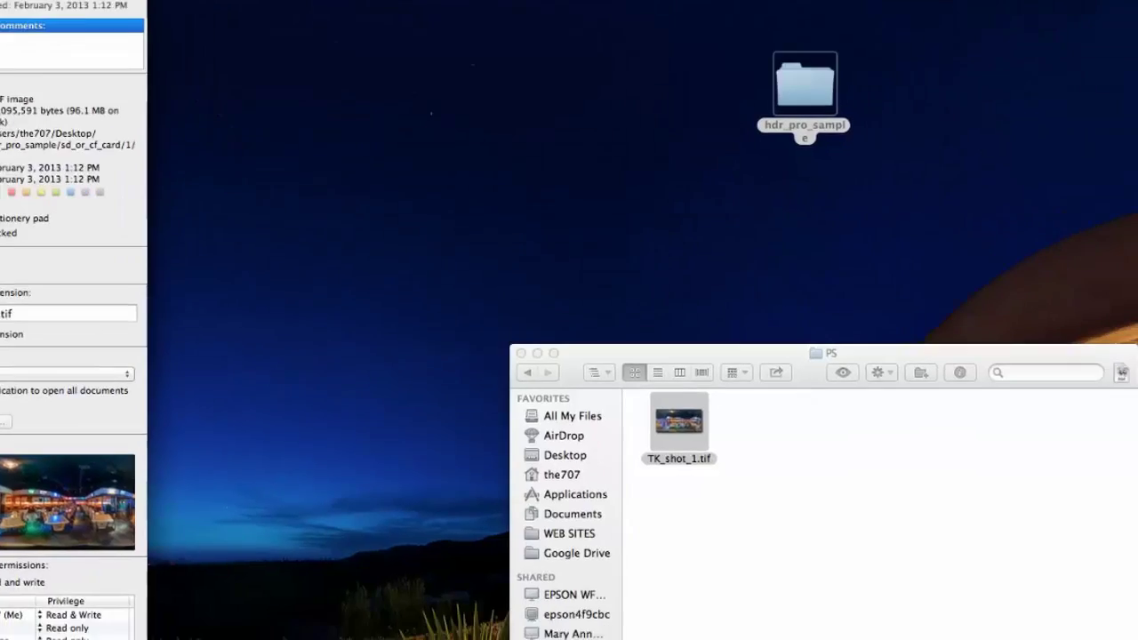
click(20, 17)
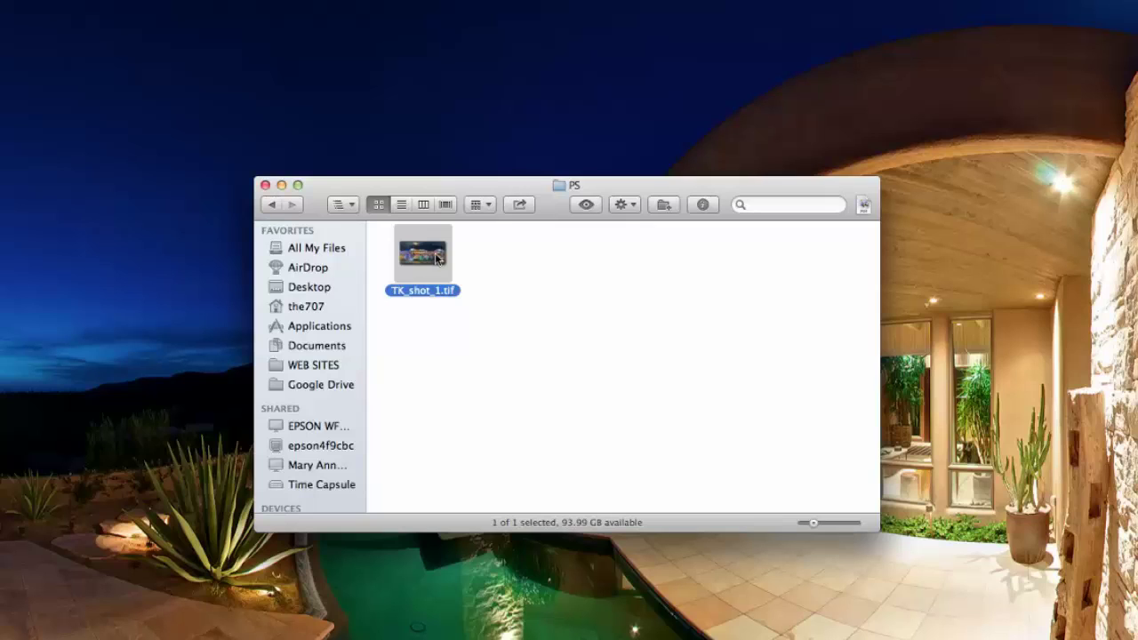
- Open TK_shot_1.tif in Fireworks and close the duplicate copies of the document
click(511, 272)
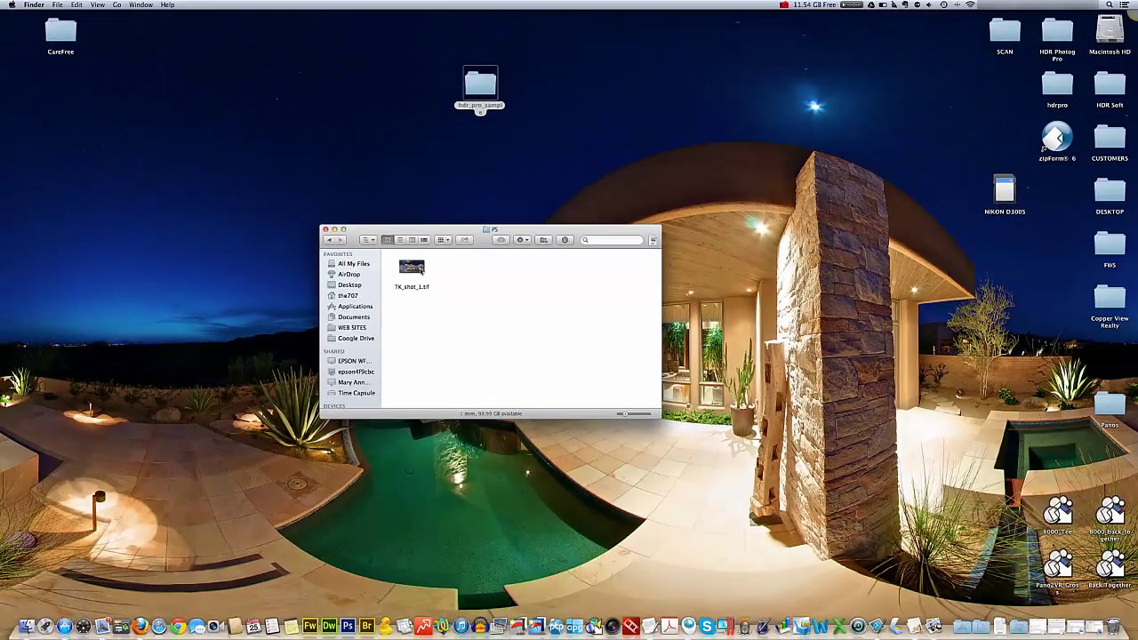
click(418, 270)
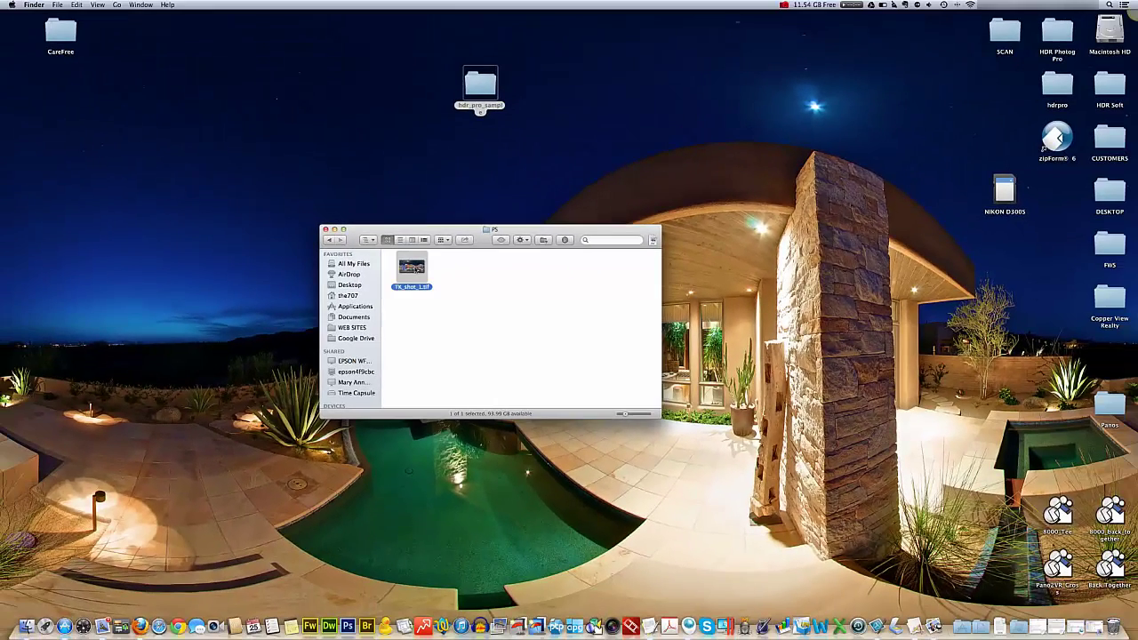
drag(414, 270, 309, 626)
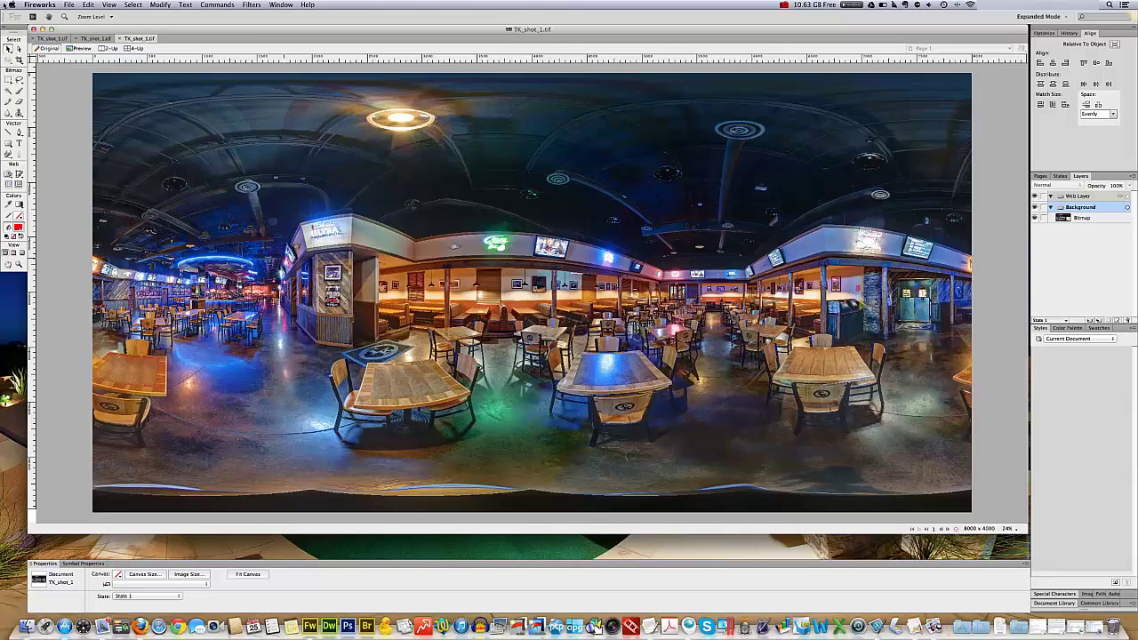
click(77, 40)
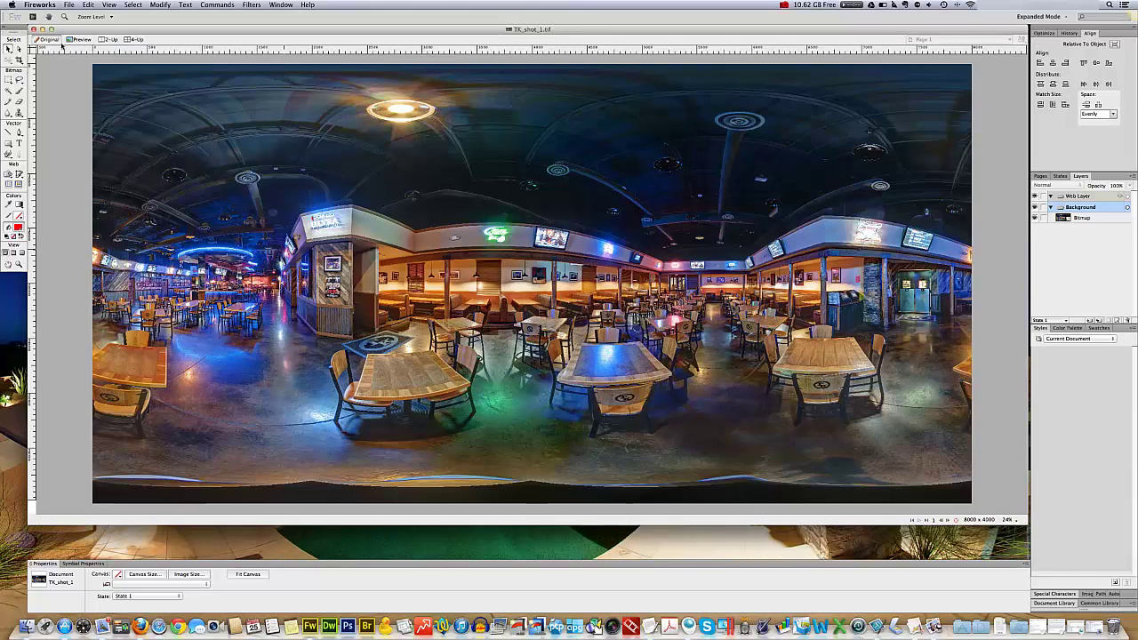
click(35, 40)
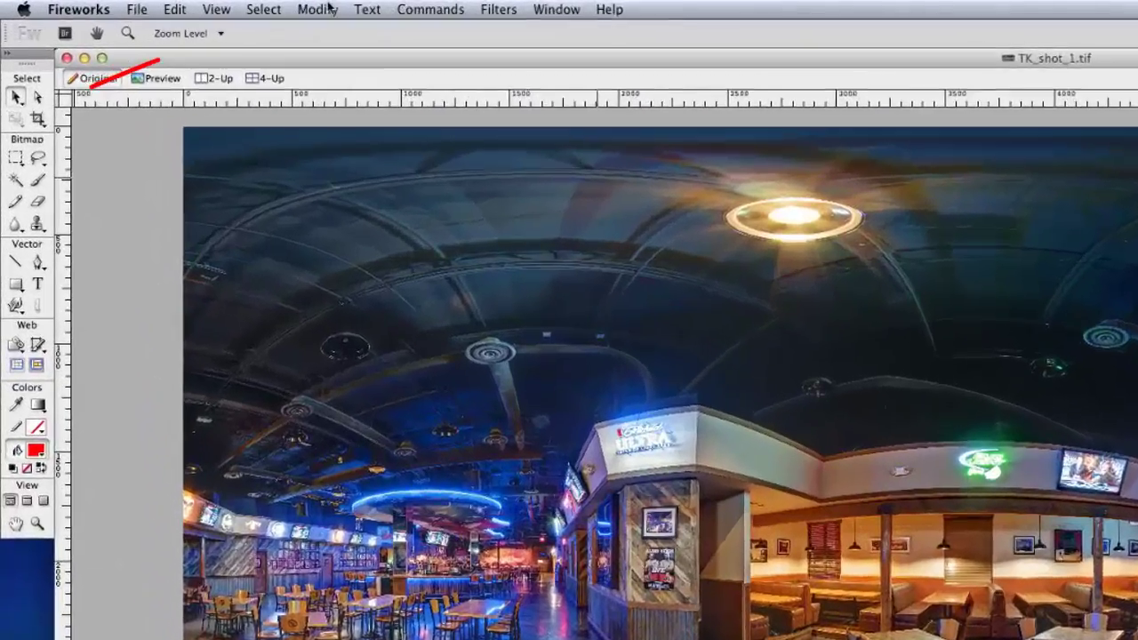
click(160, 5)
mouse_move(441, 42)
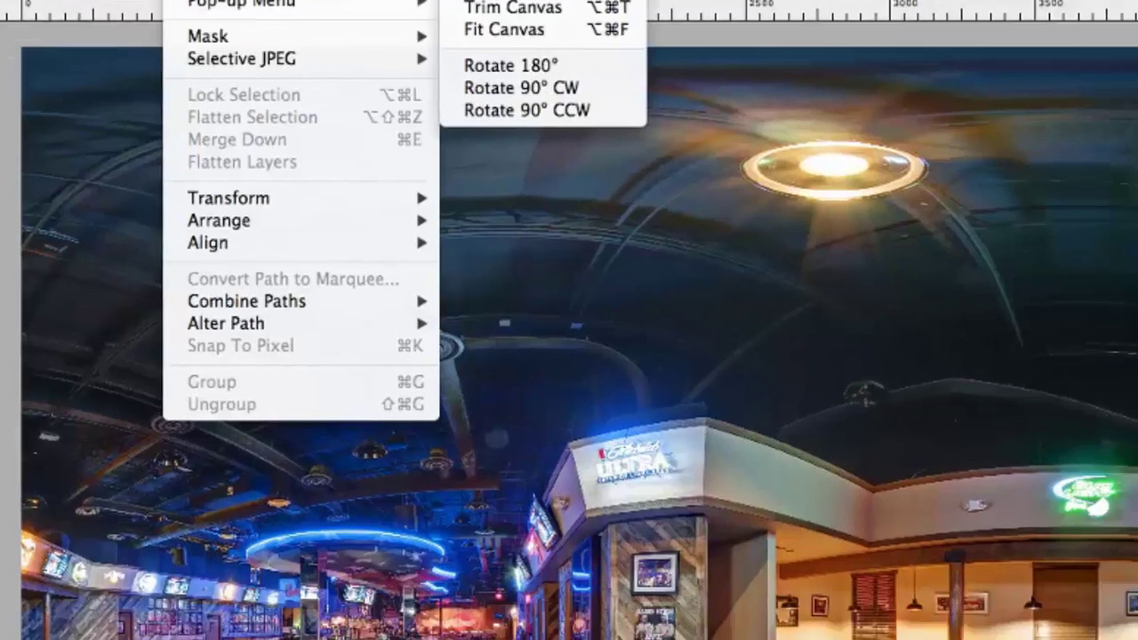
click(498, 0)
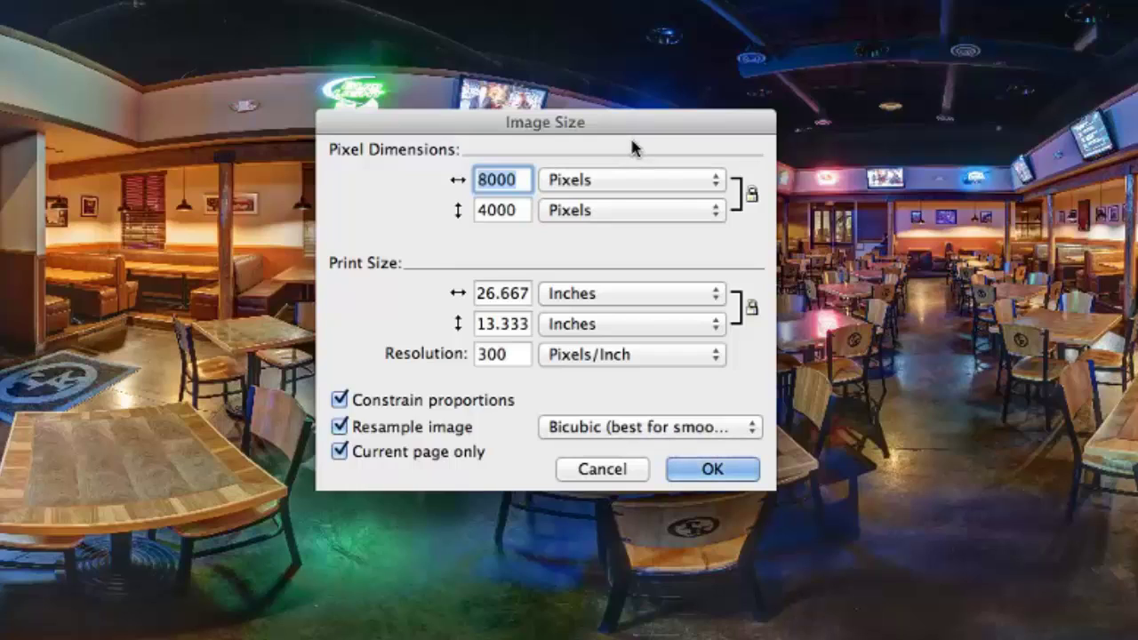
text(800)
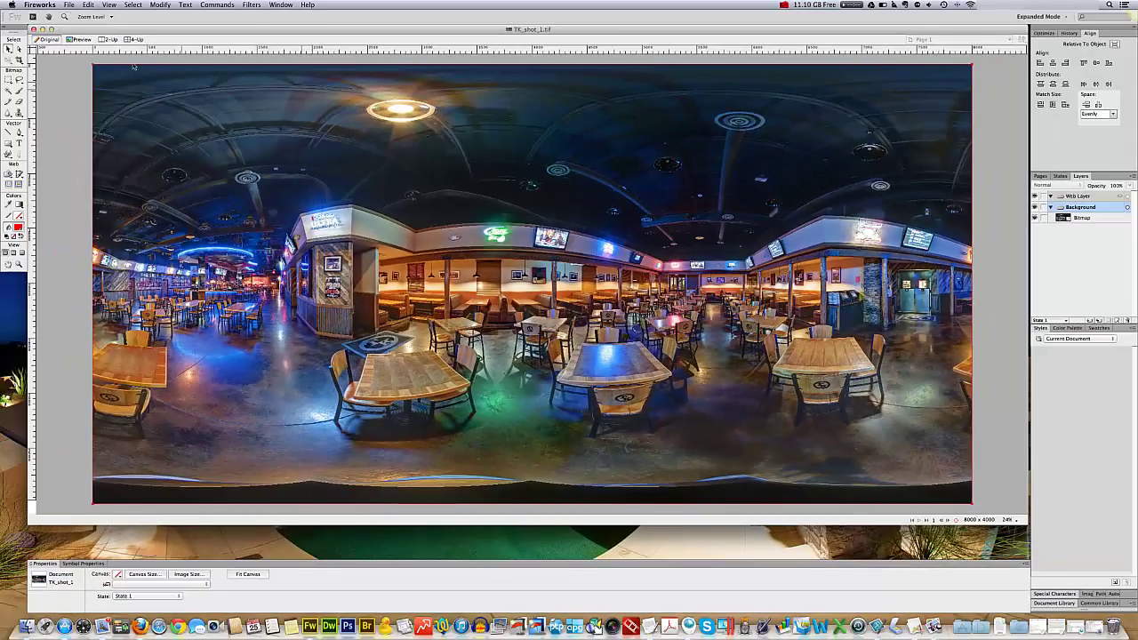
- Start an Image Preview export of the panorama and set the format to JPEG
click(69, 5)
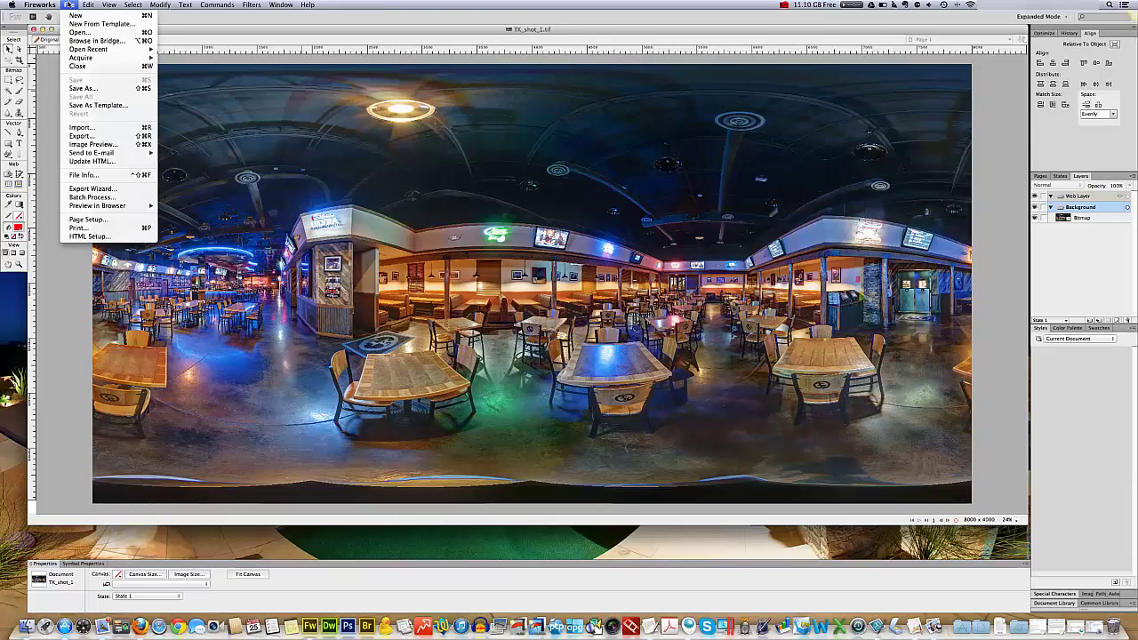
click(122, 146)
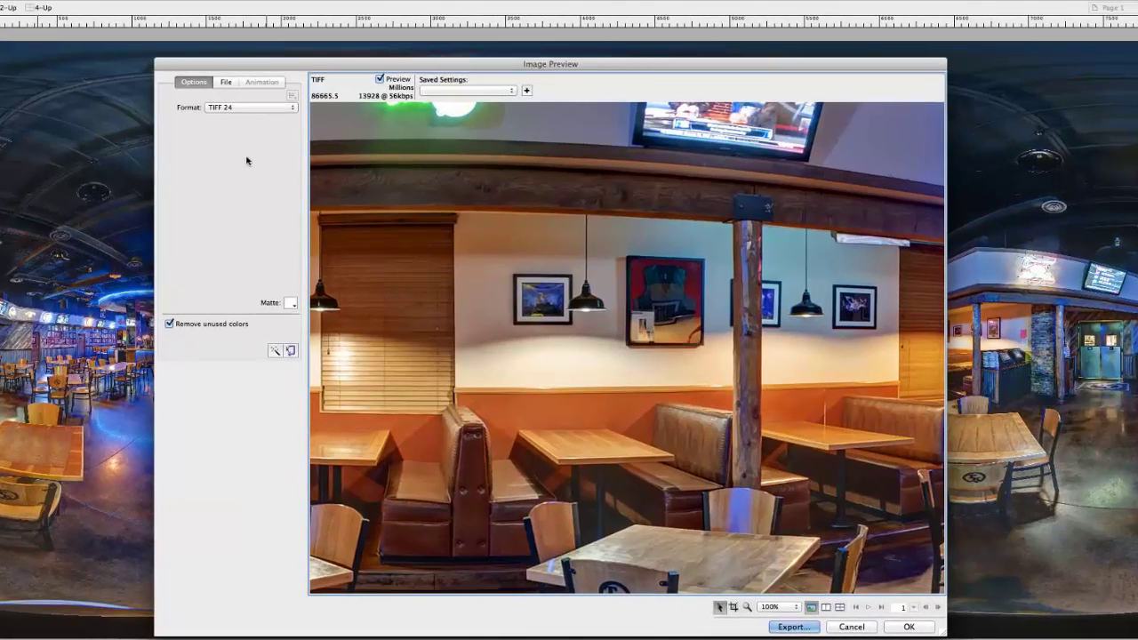
click(232, 110)
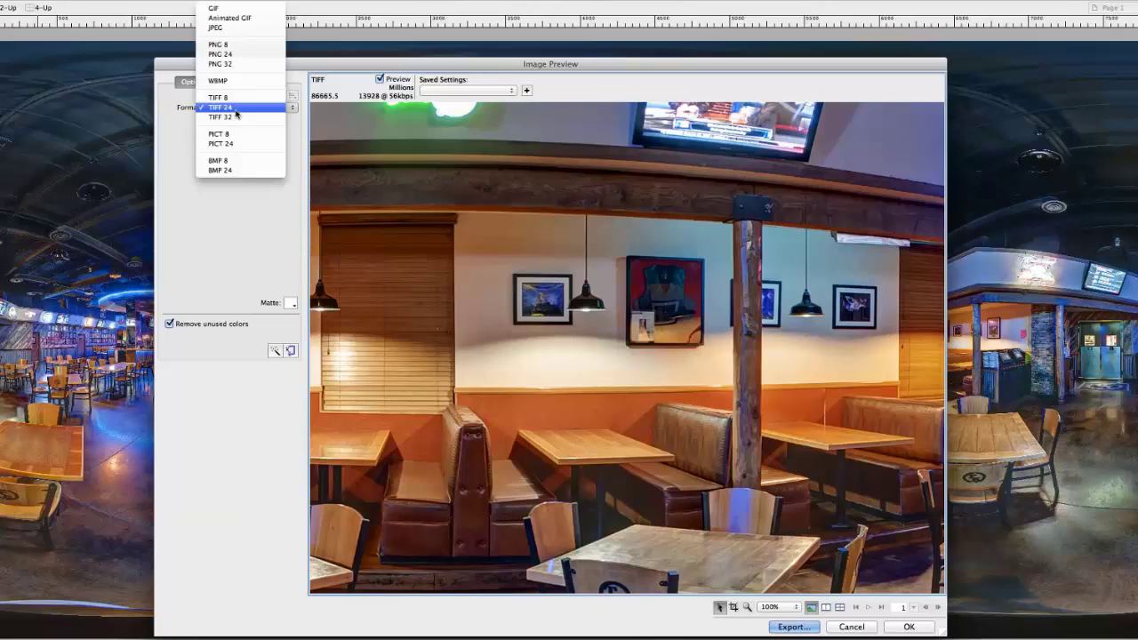
click(238, 109)
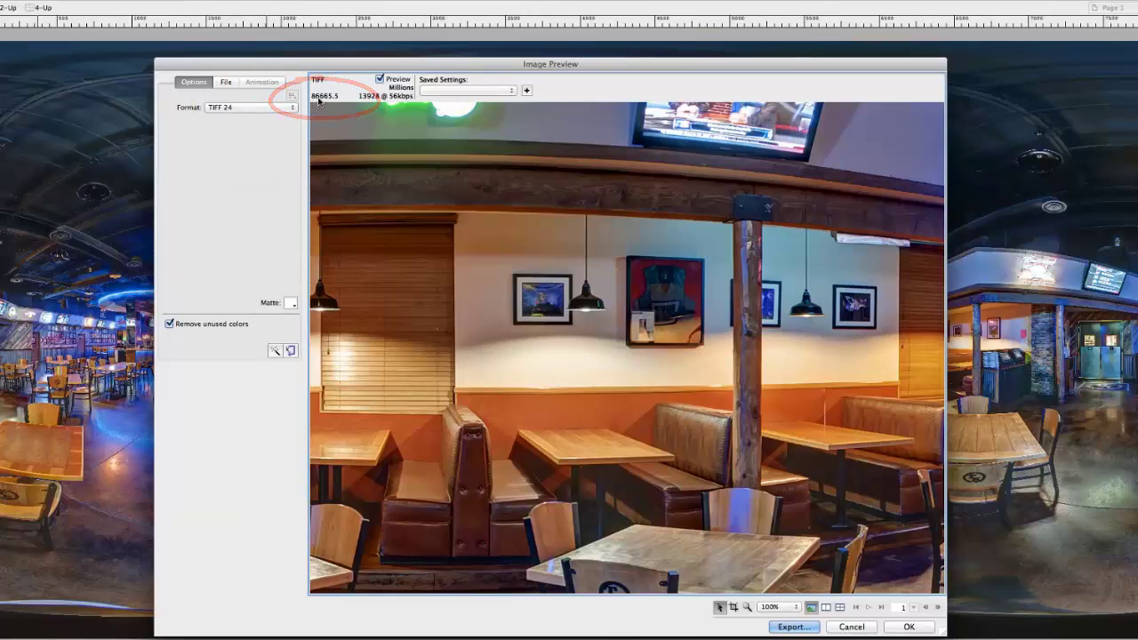
click(289, 108)
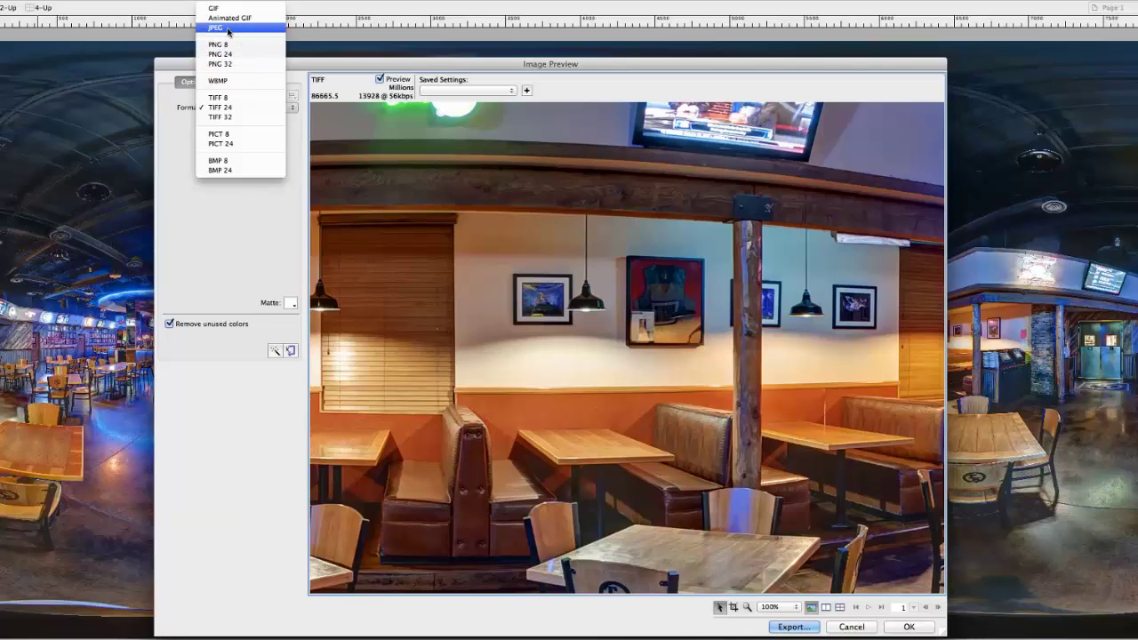
key(Escape)
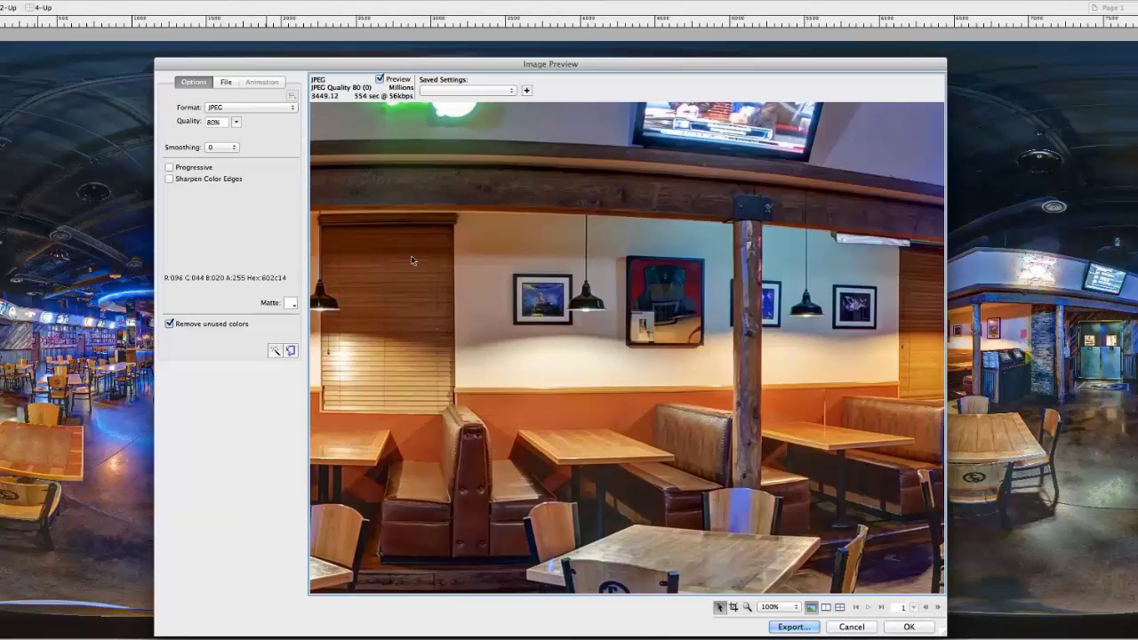
- Inspect the booths and poster wall in the JPEG preview and try a quality of 100%, without exporting
drag(459, 288, 934, 364)
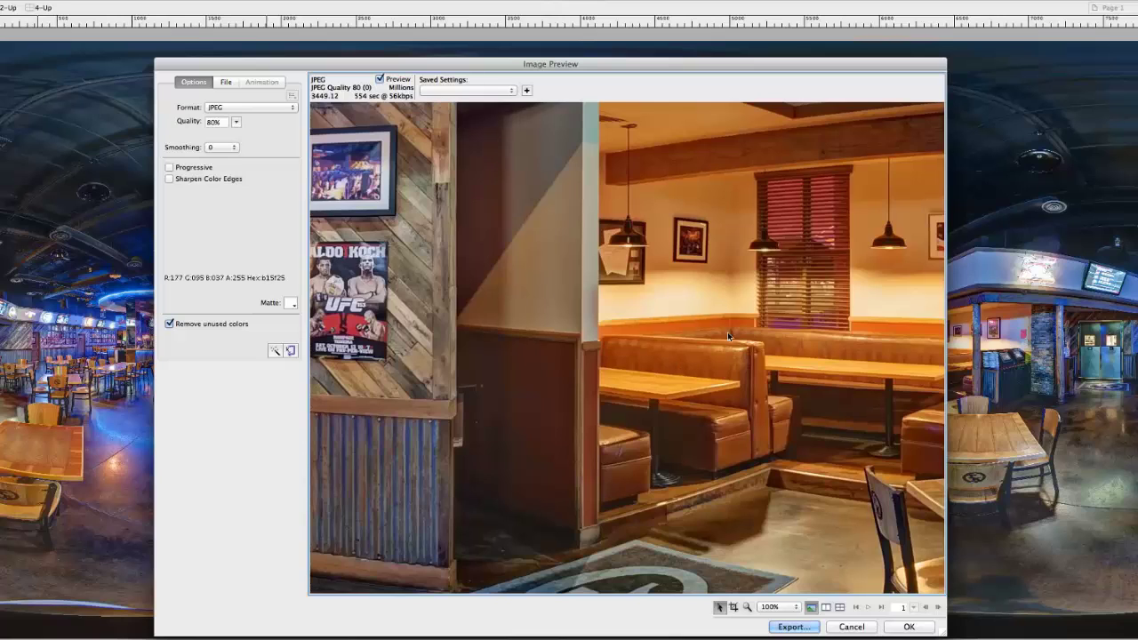
drag(727, 331, 549, 351)
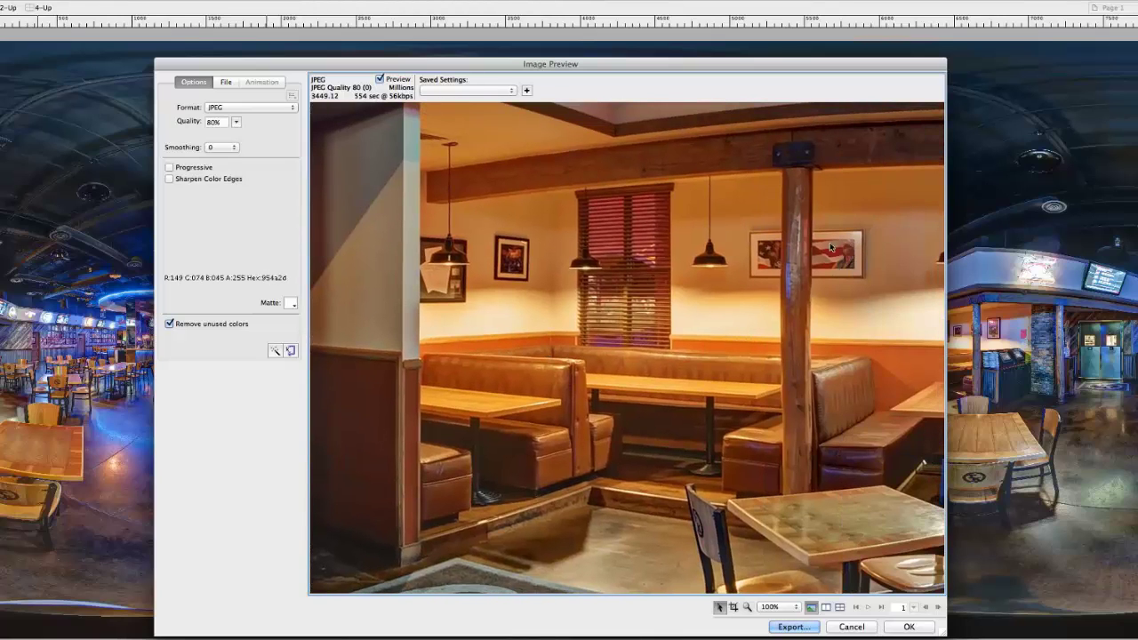
drag(474, 341, 782, 310)
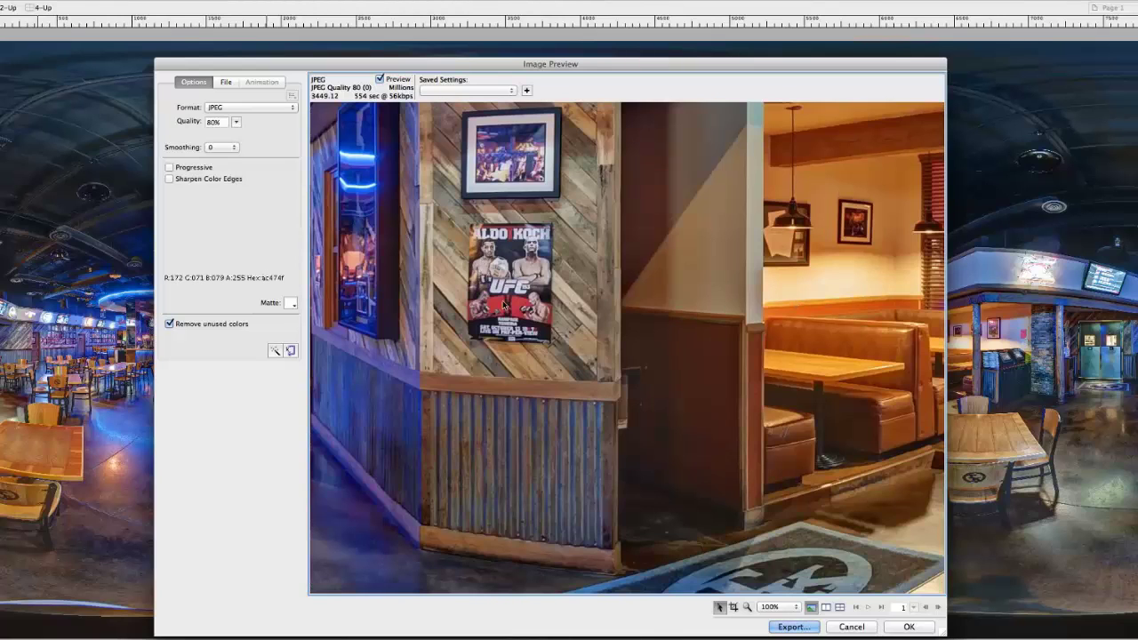
drag(541, 295, 770, 323)
drag(854, 329, 654, 263)
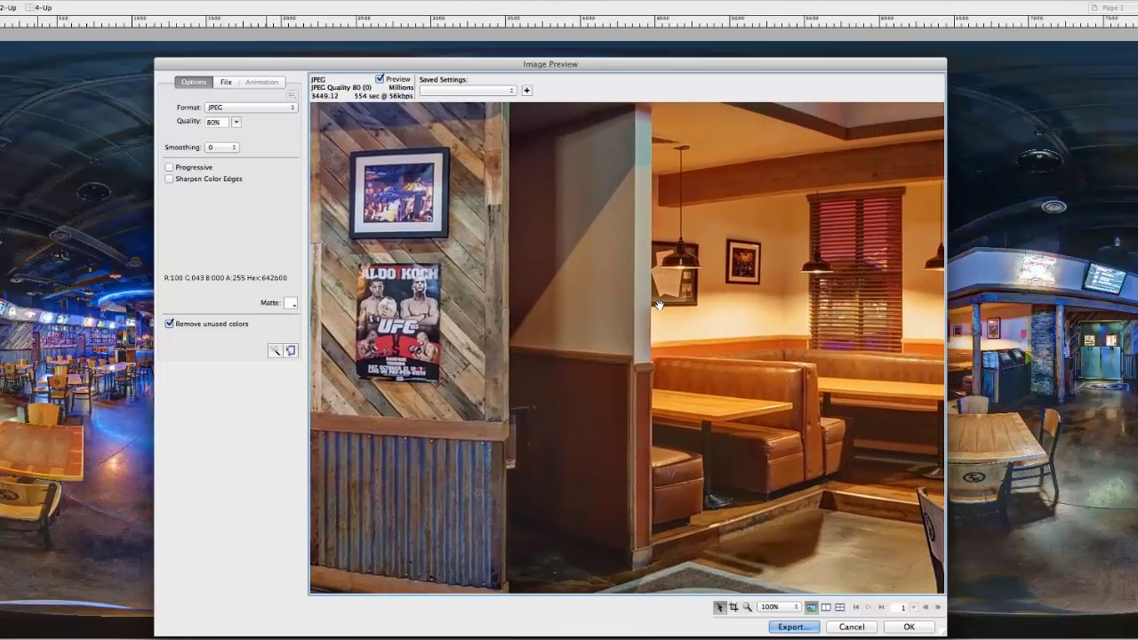
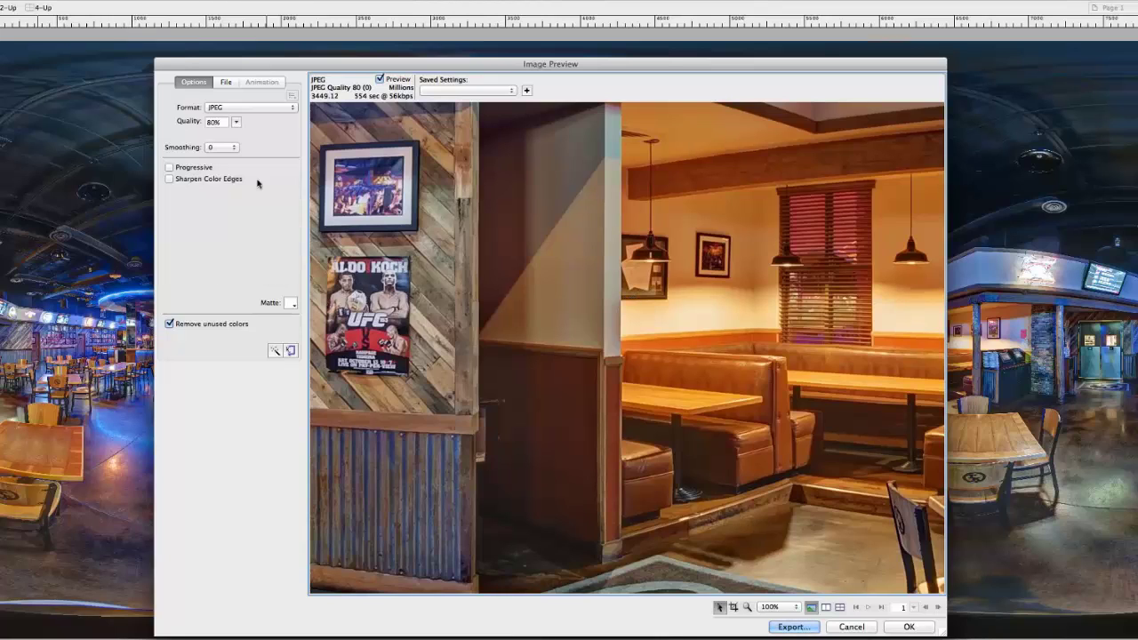
double_click(216, 122)
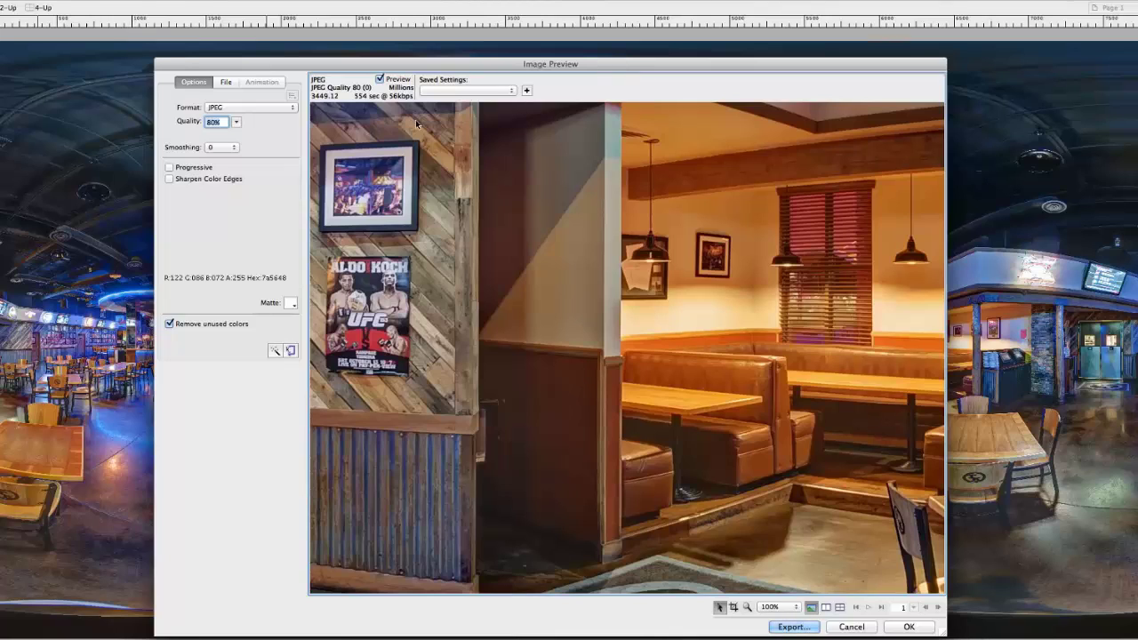
text(100)
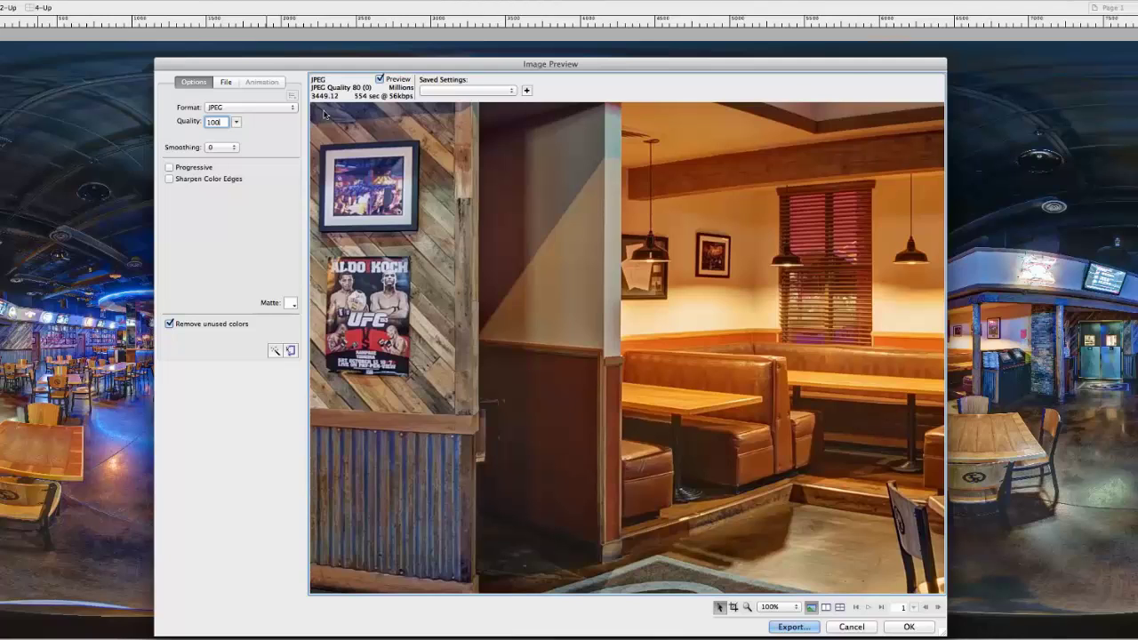
key(Return)
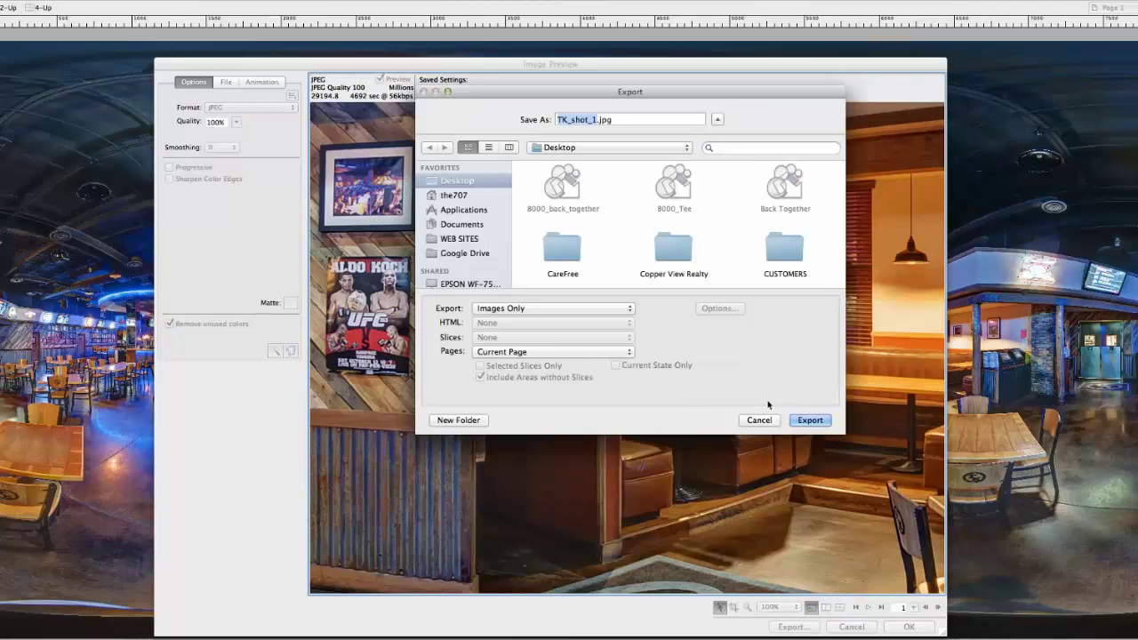
click(772, 421)
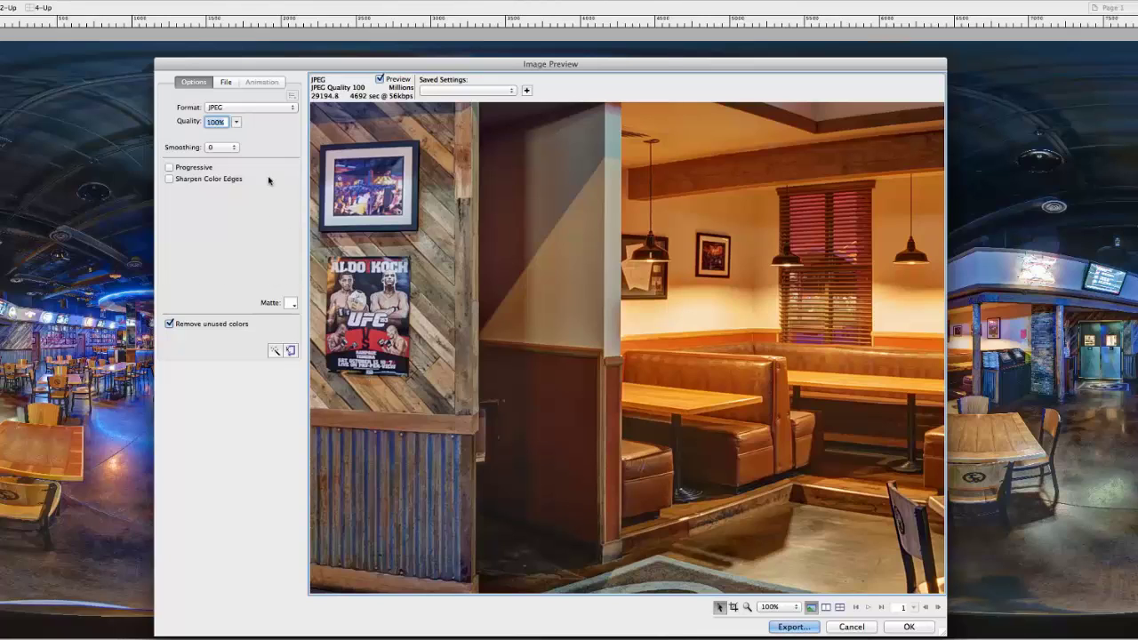
- Try a JPEG quality of 80%, set it to 70%, and inspect the tables, booths and floor in the preview
text(80)
key(Return)
text(70)
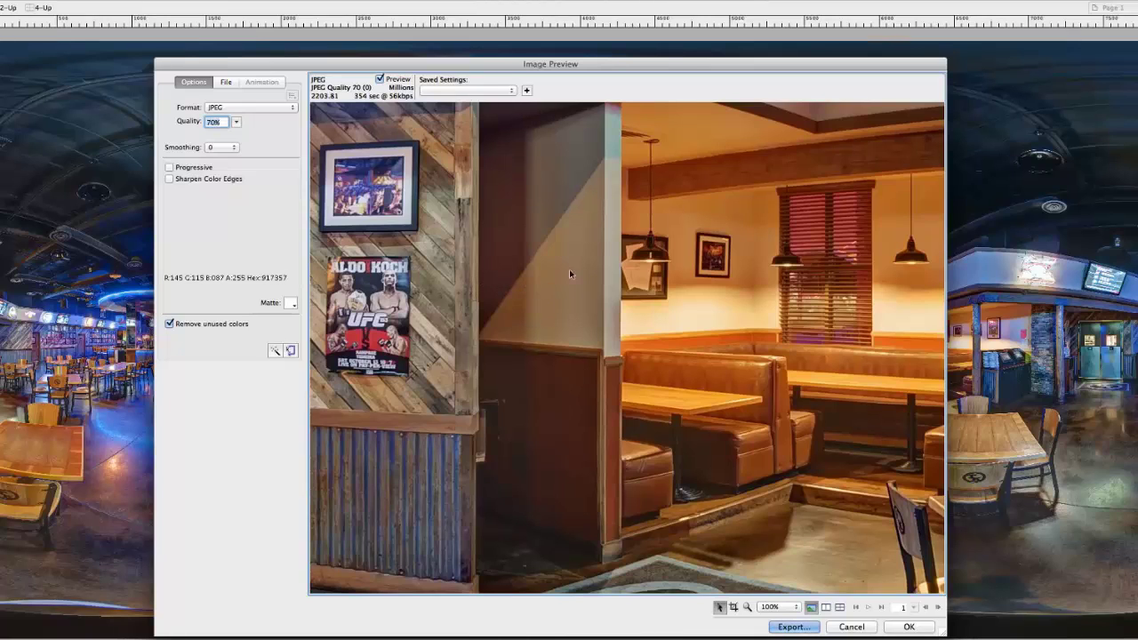
scroll(645, 310, right, 5)
scroll(645, 315, down, 10)
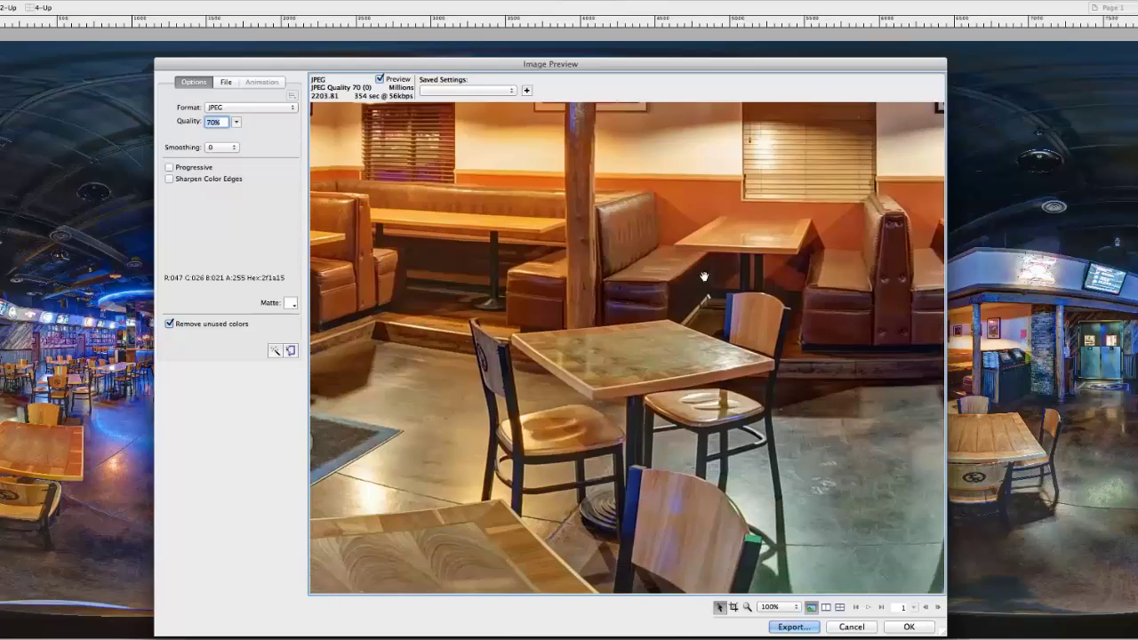
scroll(689, 263, left, 5)
scroll(689, 263, left, 3)
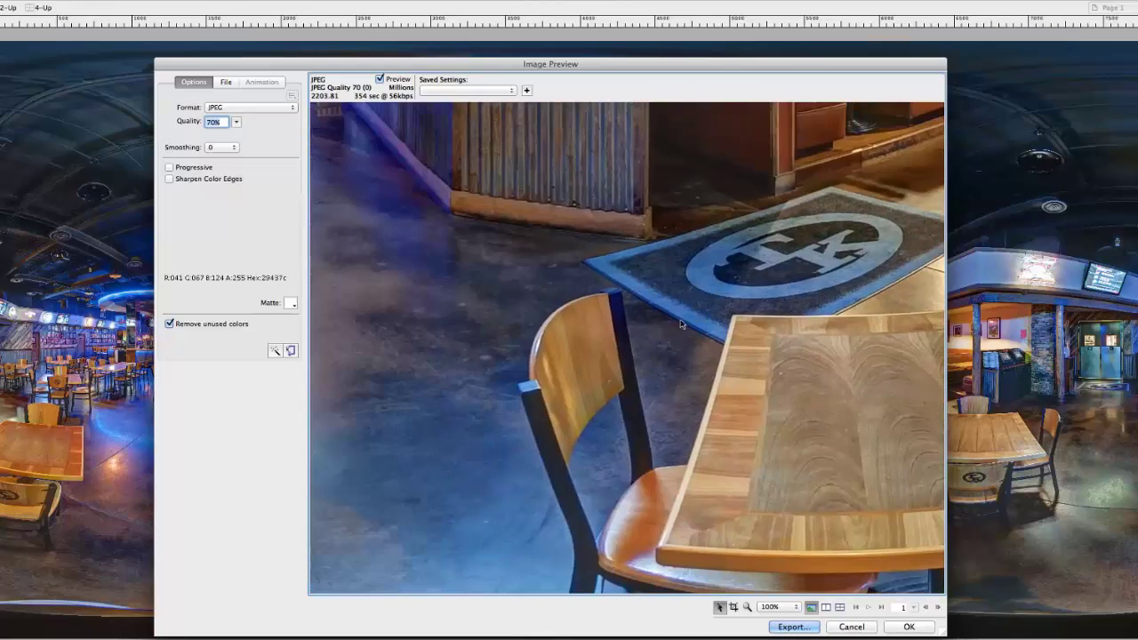
- Examine the bar area, tables, logo mat and floor in the preview for compression artefacts at 70% JPEG quality
scroll(702, 338, up, 10)
scroll(728, 402, left, 5)
scroll(728, 402, up, 10)
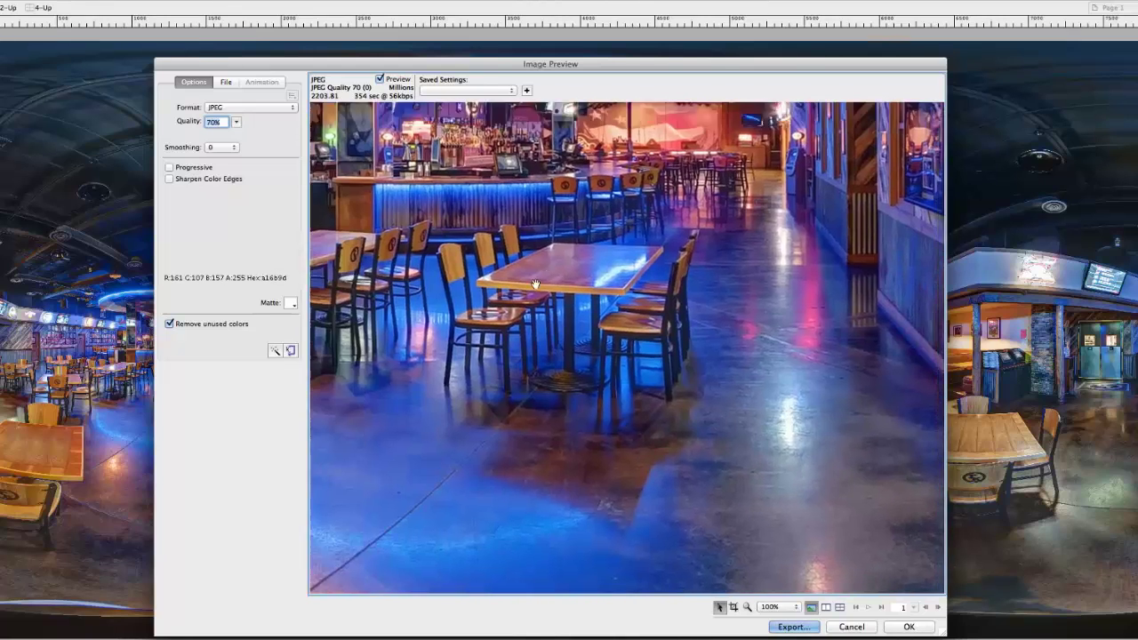
scroll(792, 356, left, 8)
scroll(792, 356, down, 10)
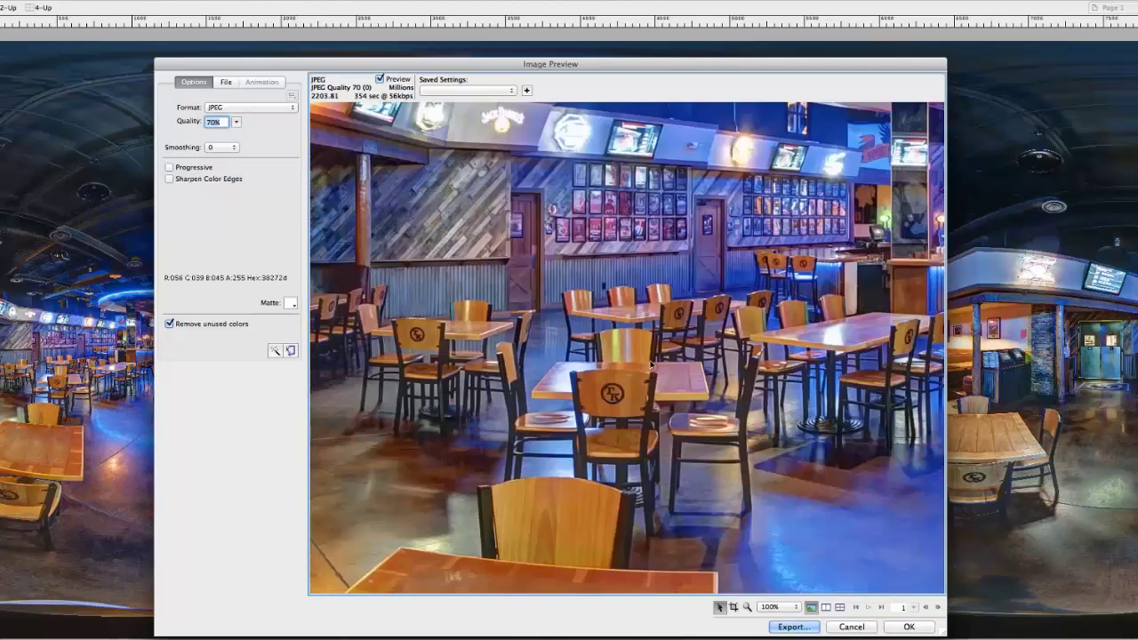
scroll(769, 306, down, 5)
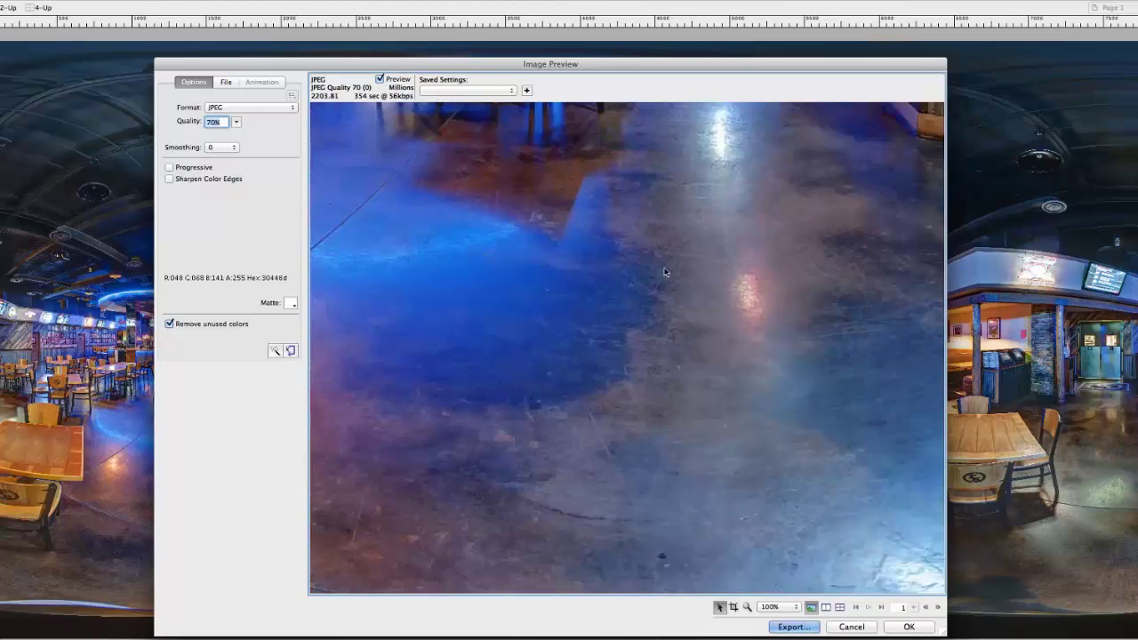
scroll(666, 272, right, 8)
scroll(492, 272, up, 6)
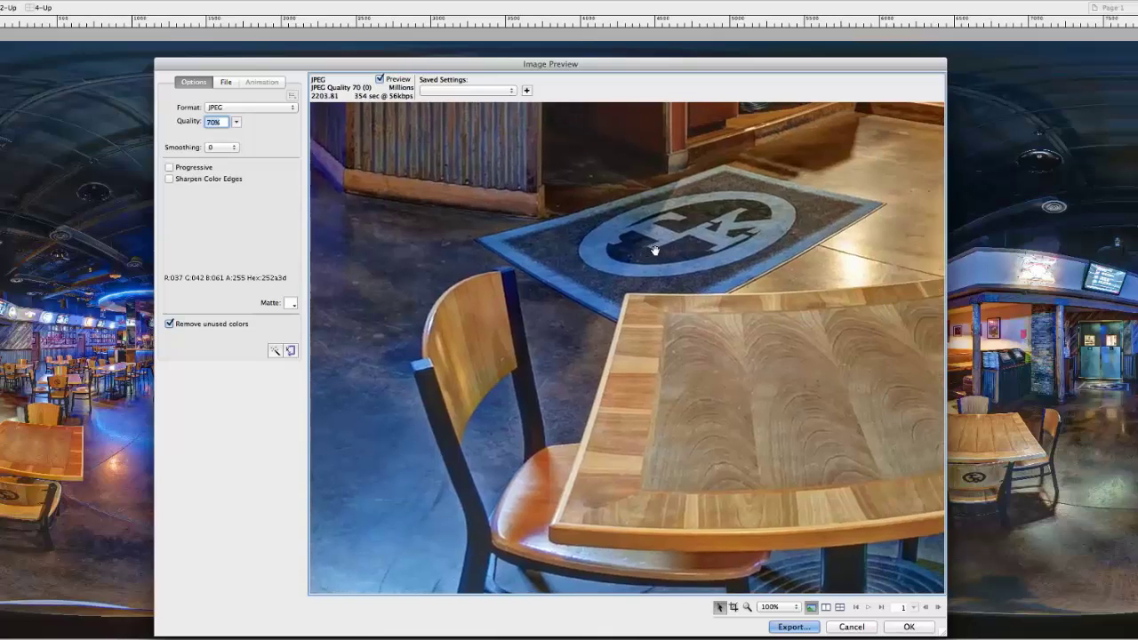
scroll(719, 236, up, 6)
scroll(622, 213, left, 5)
scroll(556, 191, up, 10)
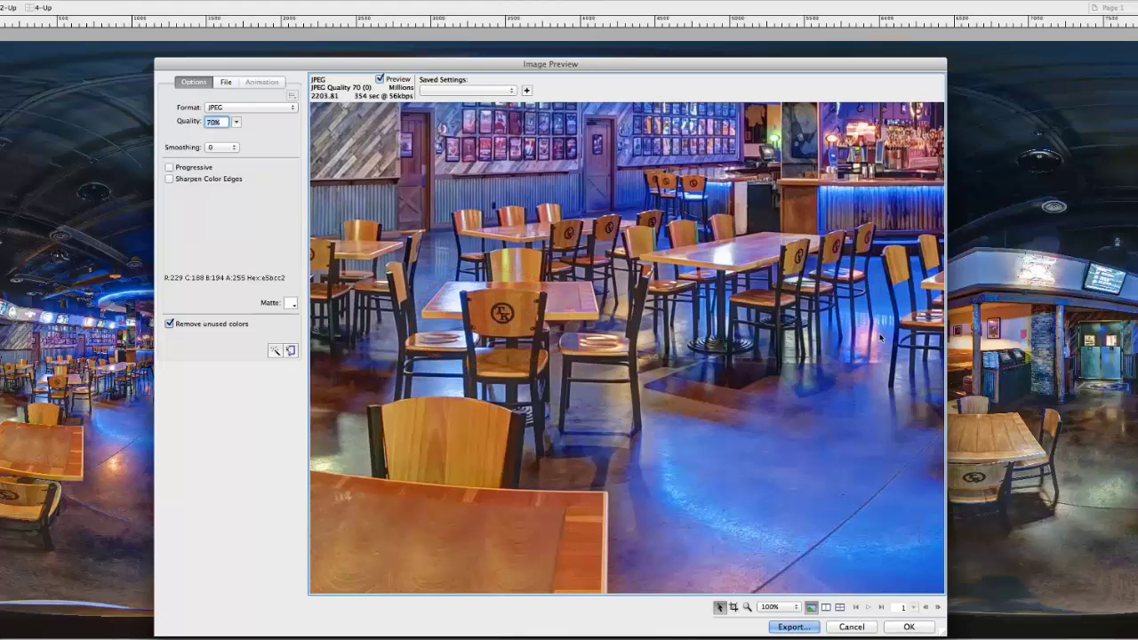
- Check the UFC poster wall, the shaded wall beside it and the booths in the 70% quality preview
scroll(688, 338, right, 15)
scroll(871, 301, right, 10)
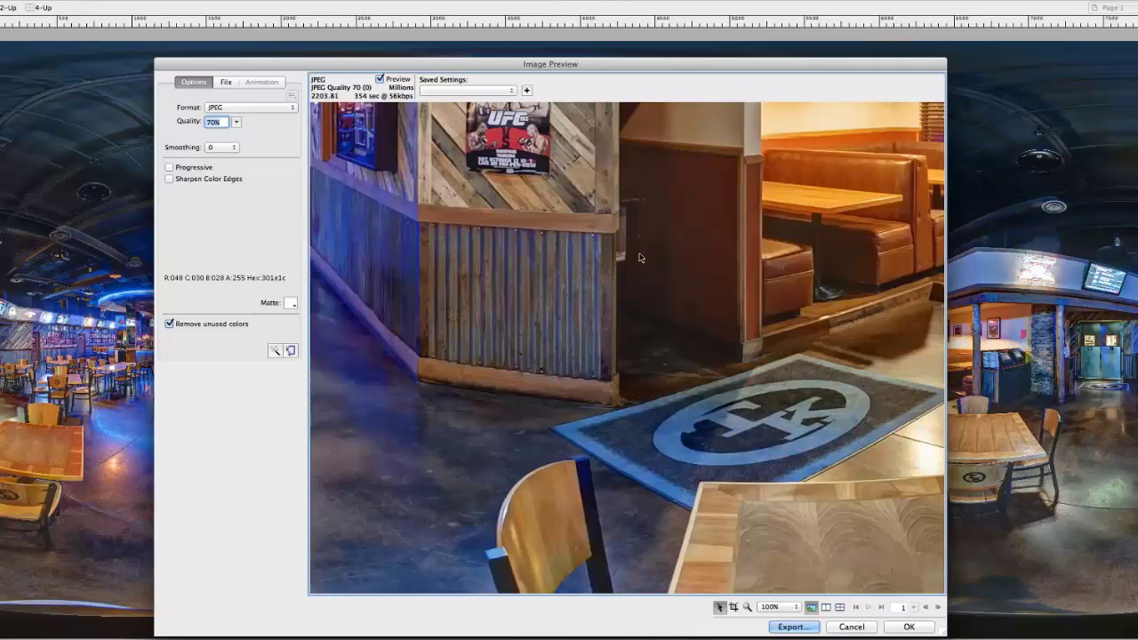
scroll(614, 343, up, 5)
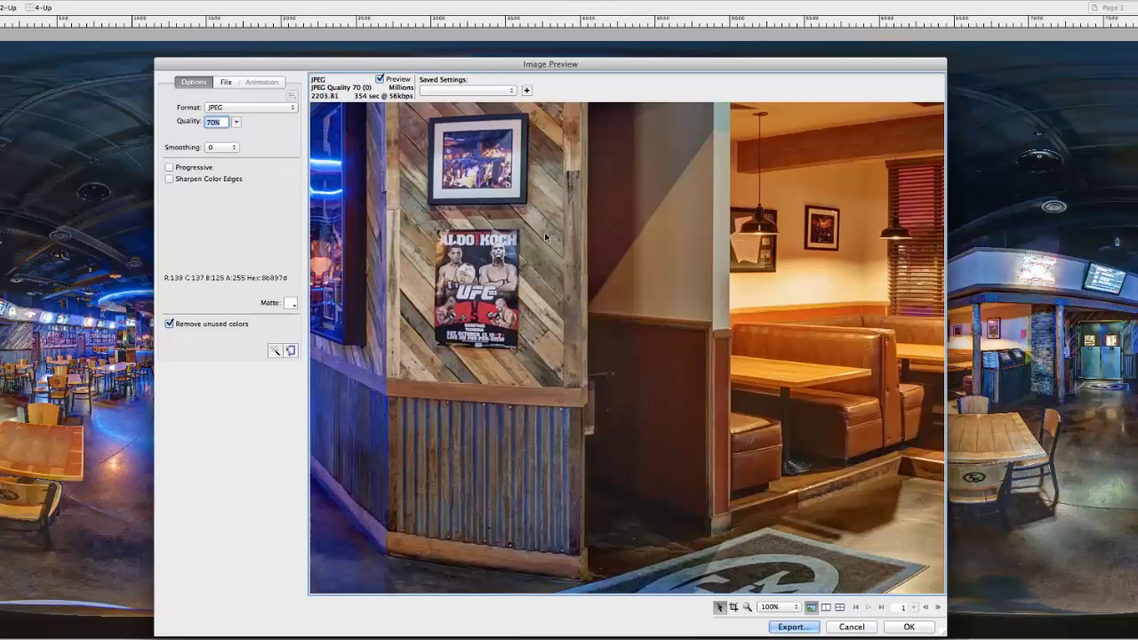
drag(664, 281, 614, 315)
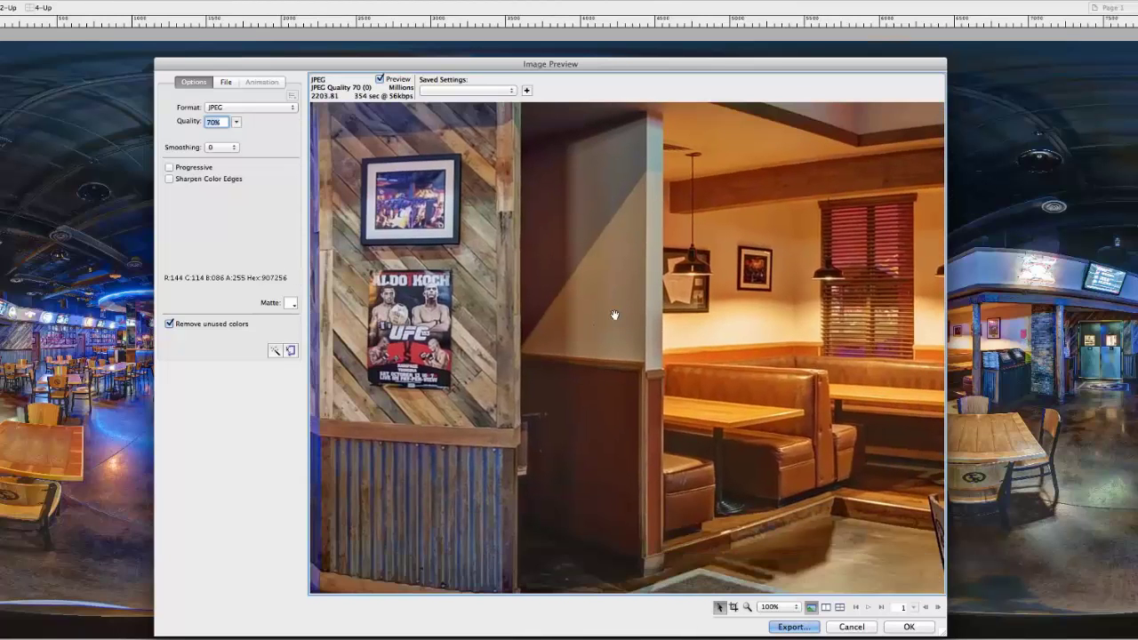
drag(576, 363, 557, 376)
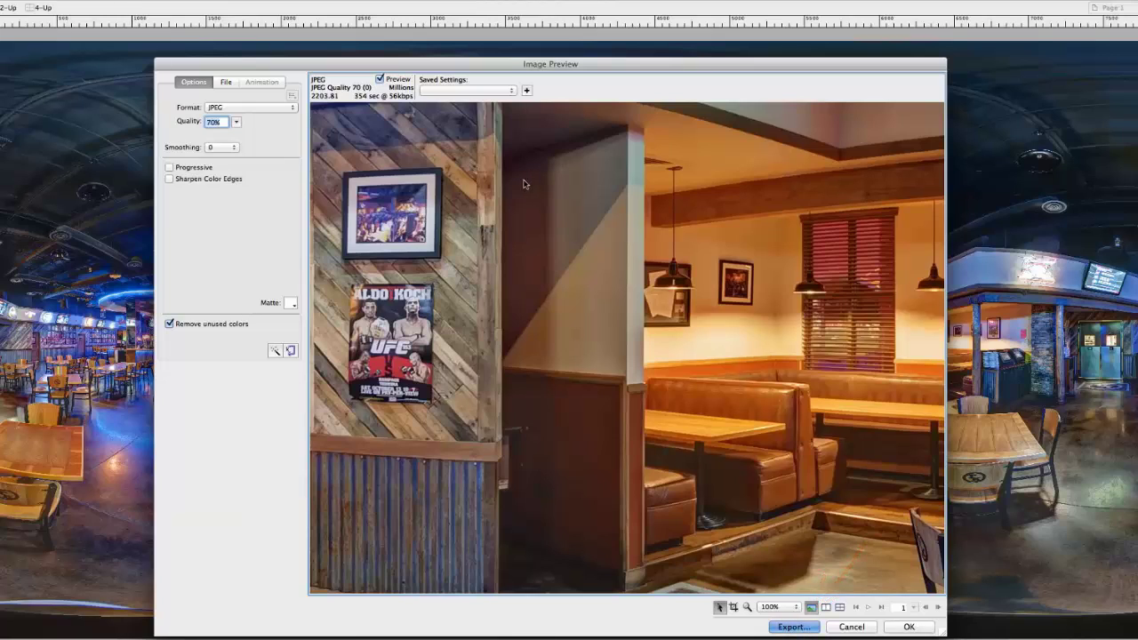
- Start the JPEG export and browse to folder 1 inside hdr_pro_sample/sd_or_cf_card as the save location
key(Return)
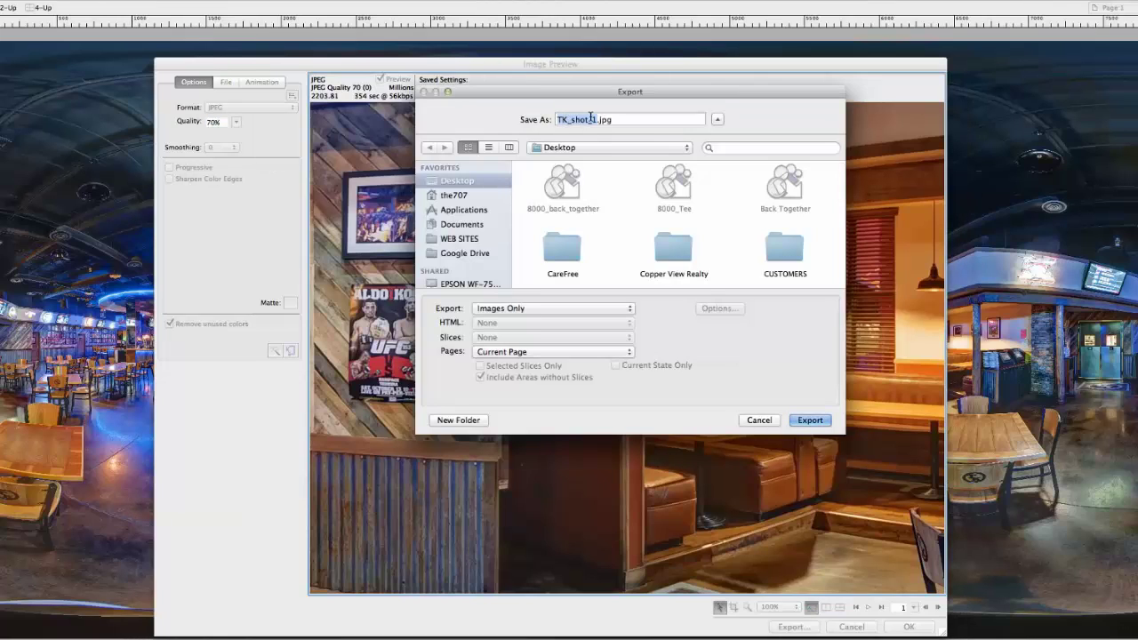
drag(620, 120, 595, 119)
scroll(635, 250, down, 5)
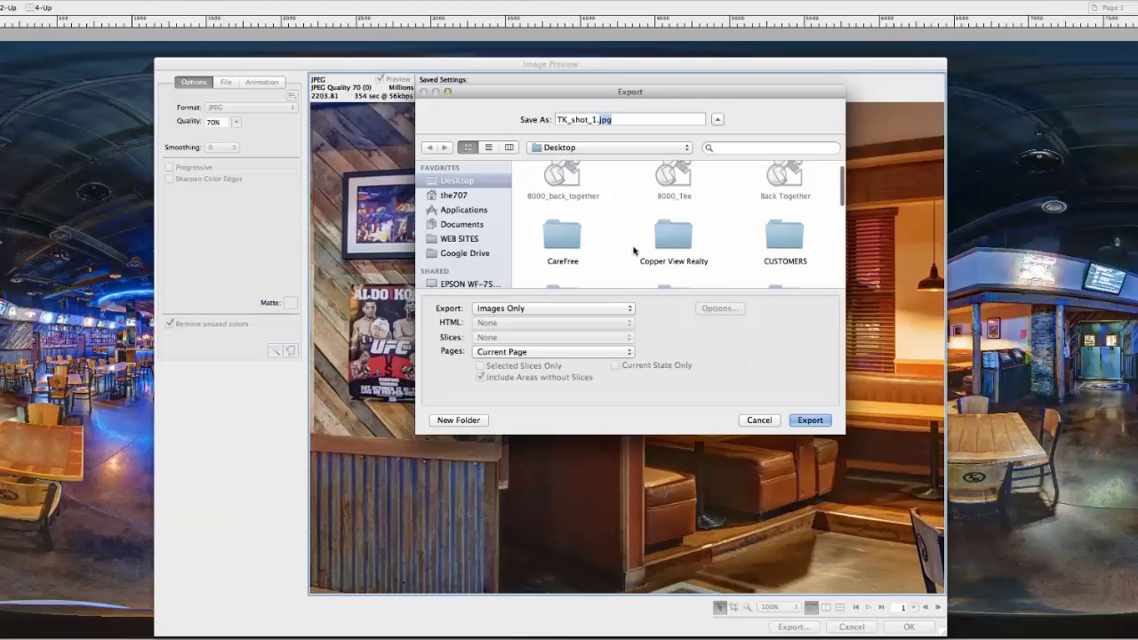
scroll(633, 251, down, 2)
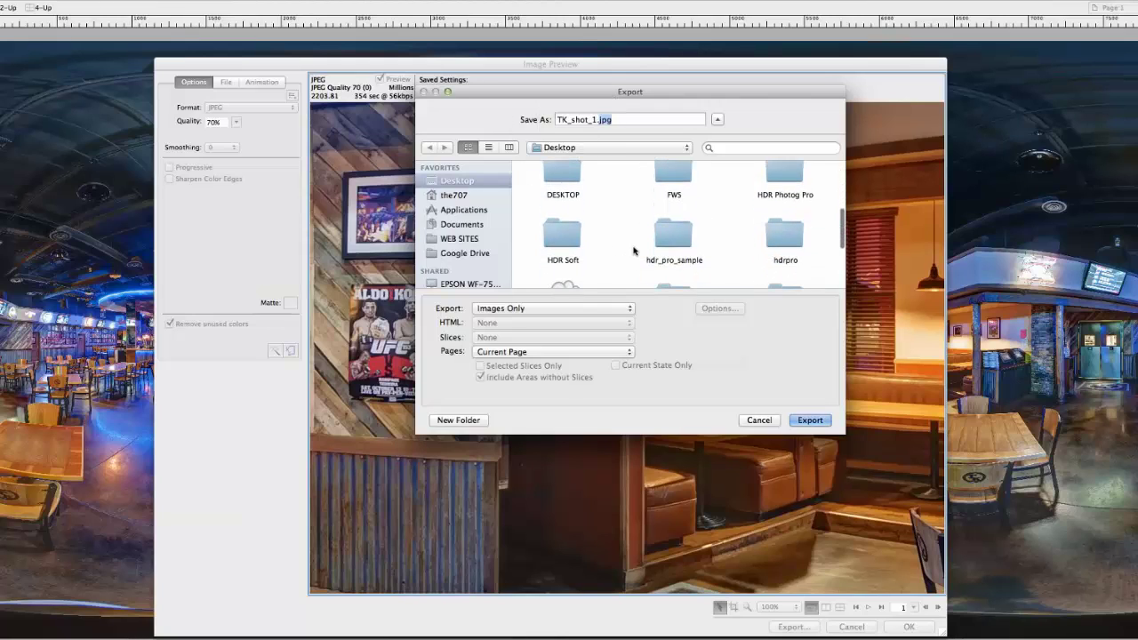
double_click(672, 231)
double_click(563, 178)
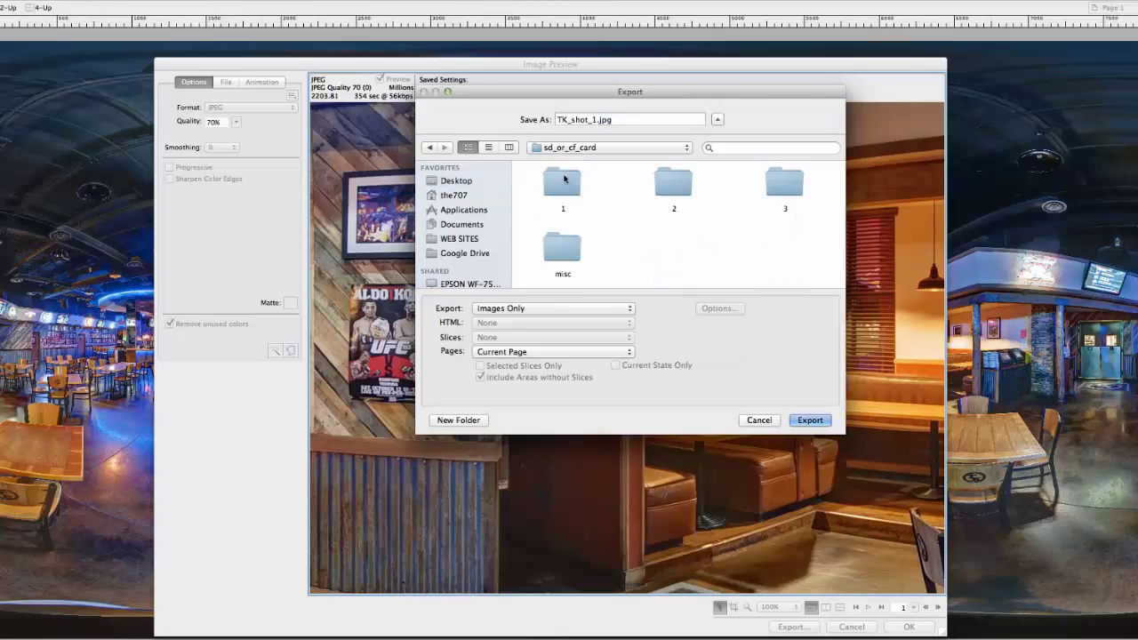
double_click(568, 190)
scroll(684, 242, down, 5)
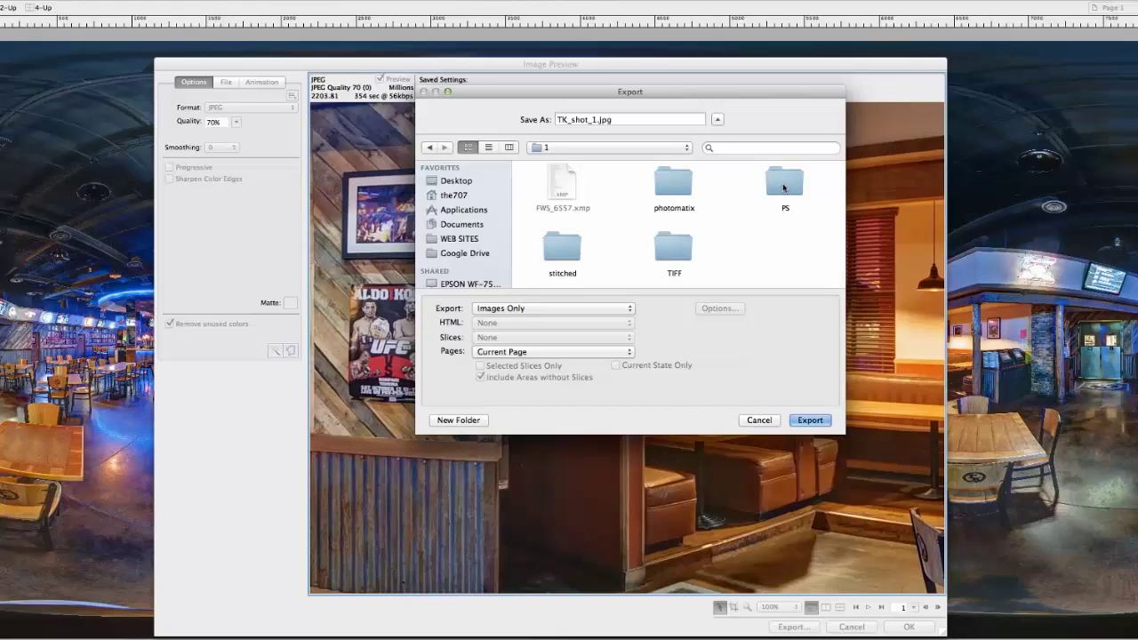
click(456, 420)
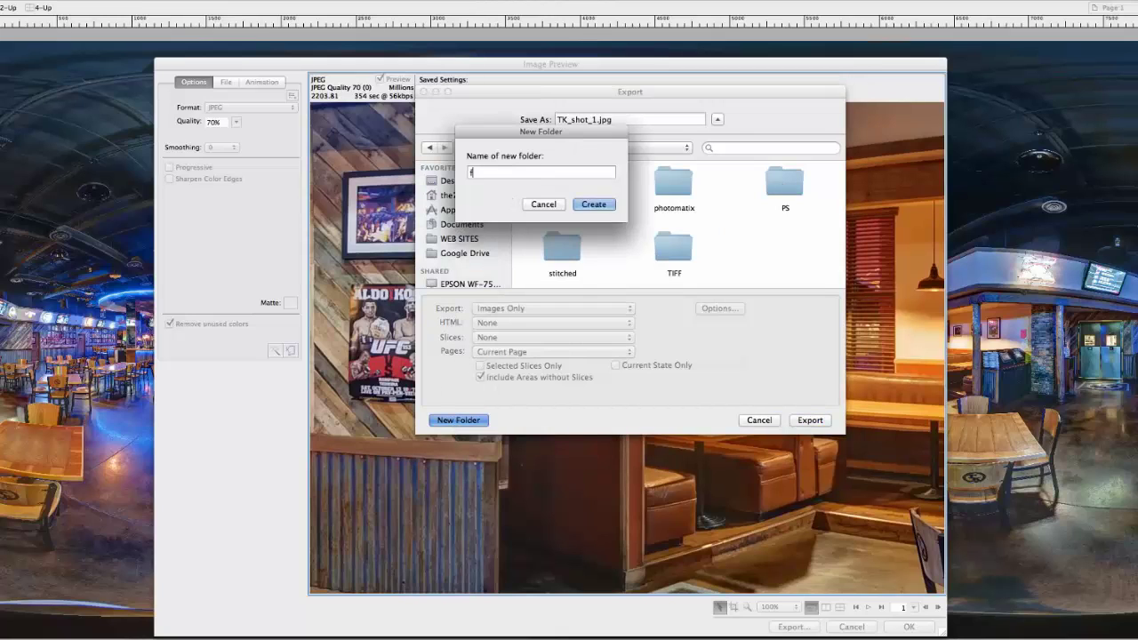
text(fw)
click(543, 205)
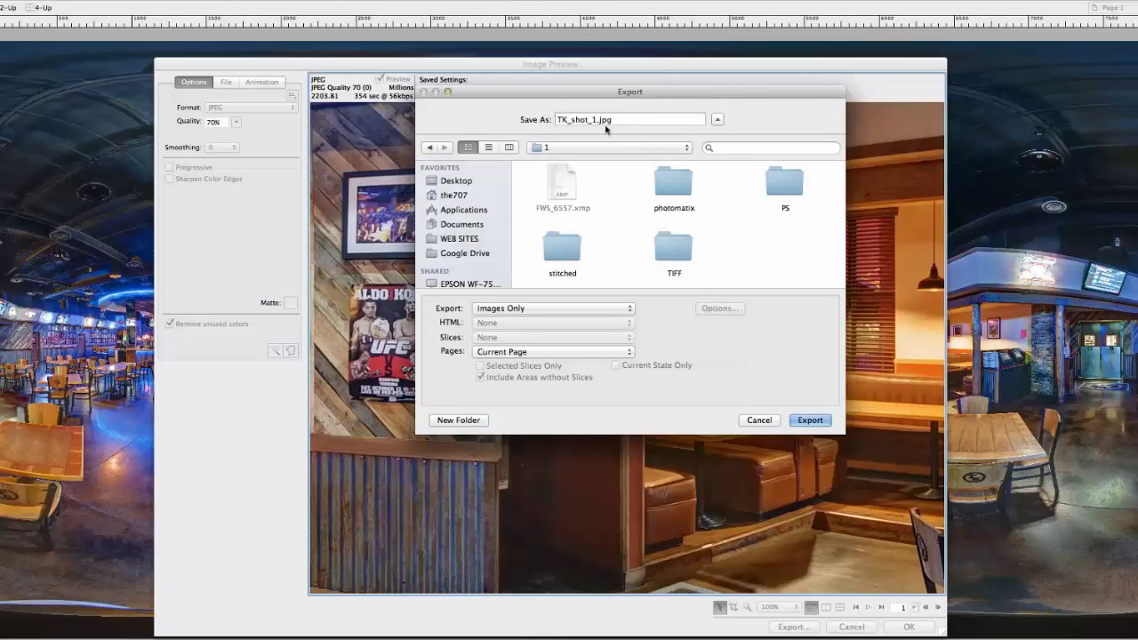
- Export the image as TK_shot_1.jpg into the PS folder, keeping Images Only and Current Page
double_click(781, 181)
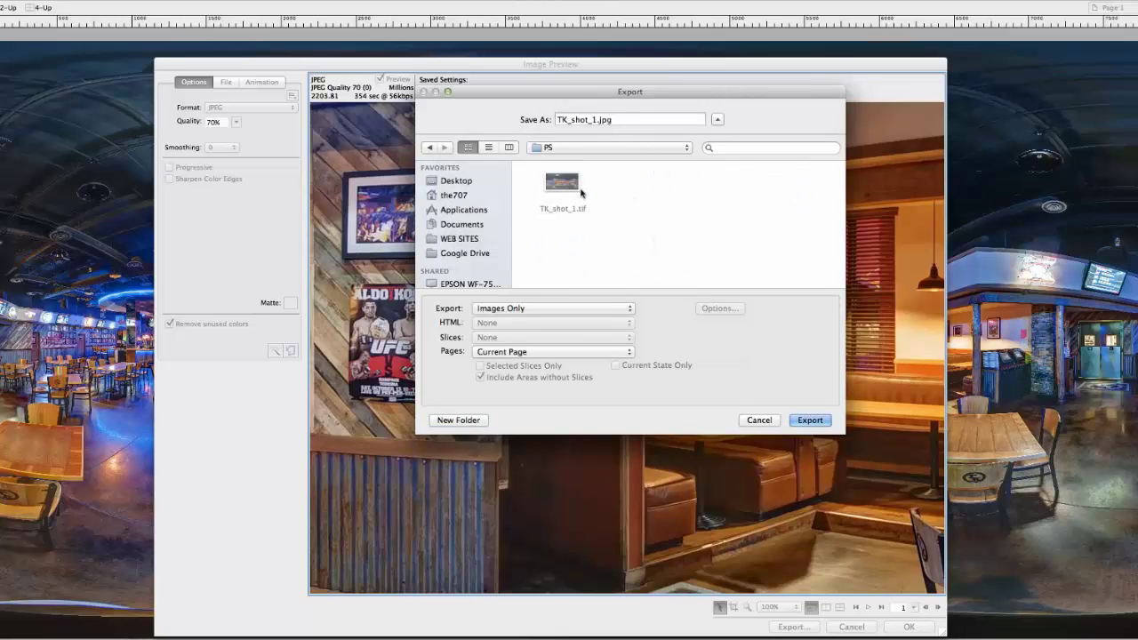
drag(613, 120, 554, 120)
click(636, 119)
click(810, 421)
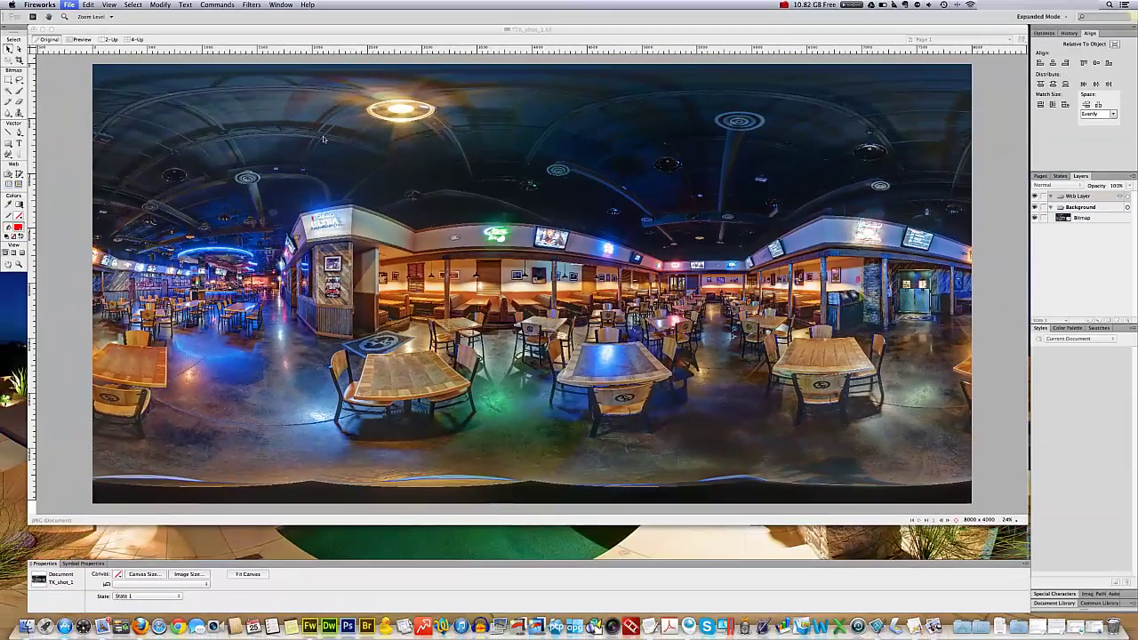
- Close the TK_shot_1.tif document without saving its changes and quit Fireworks
click(643, 170)
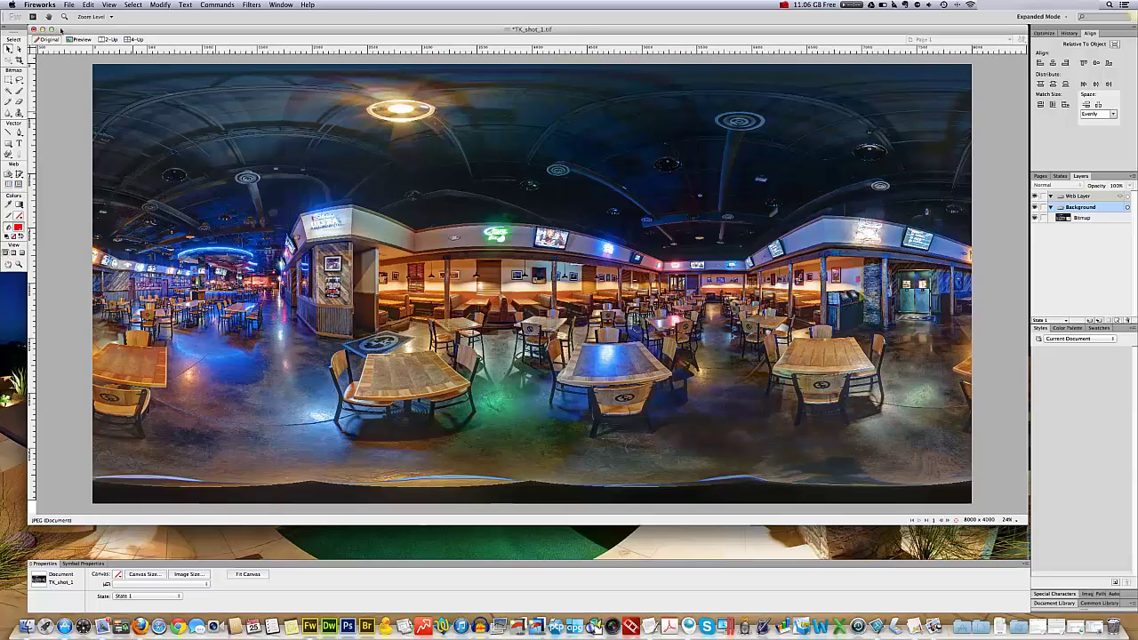
click(33, 29)
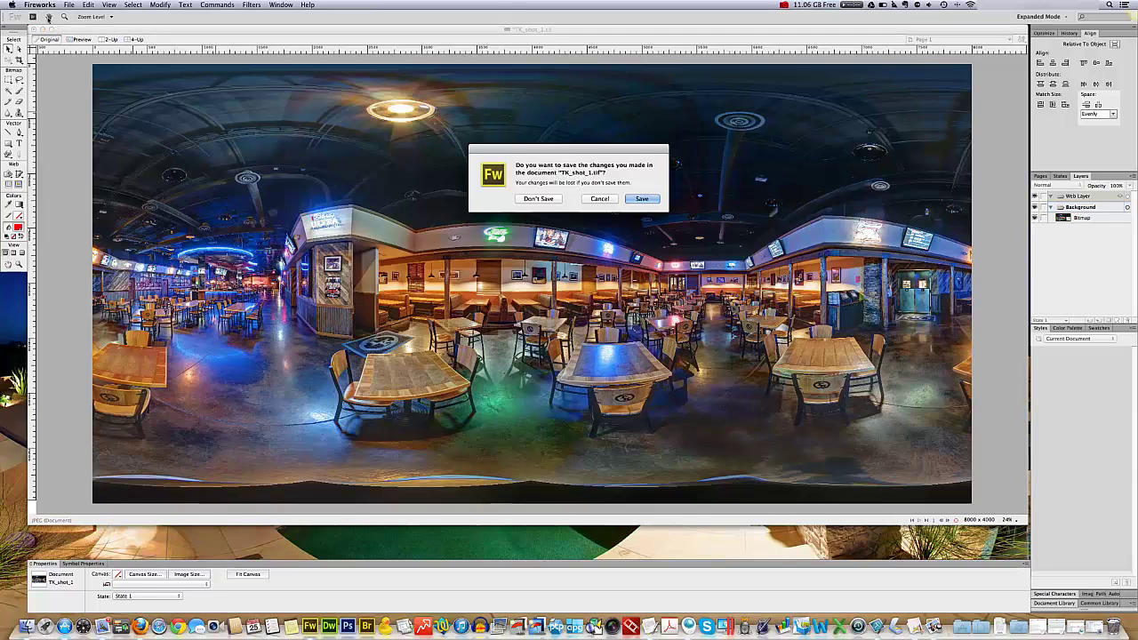
click(538, 198)
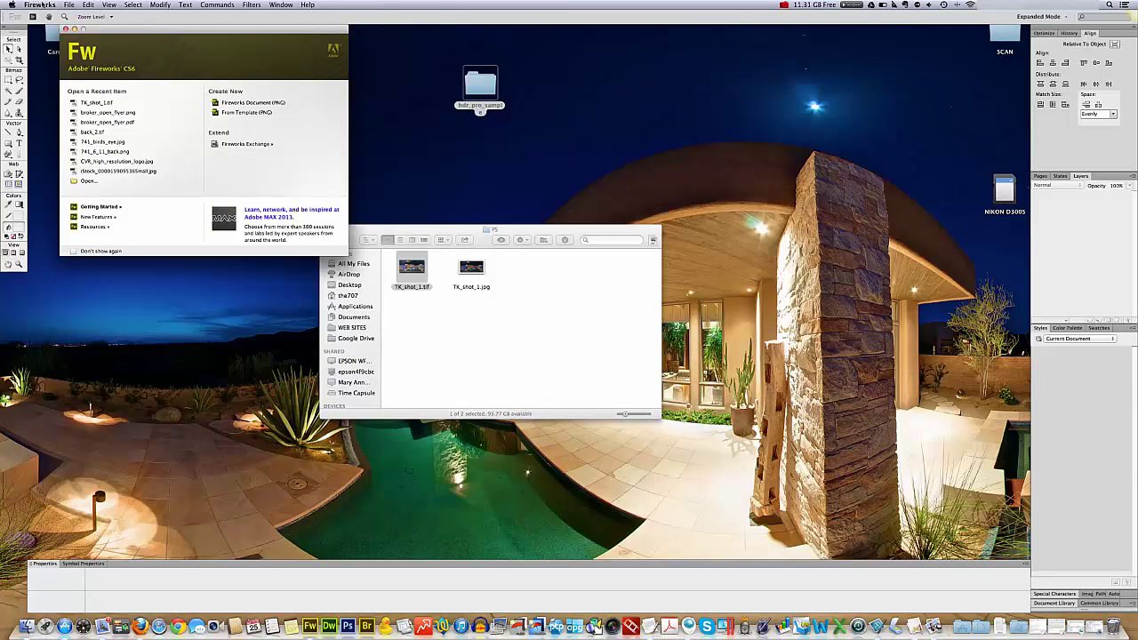
click(40, 5)
click(51, 95)
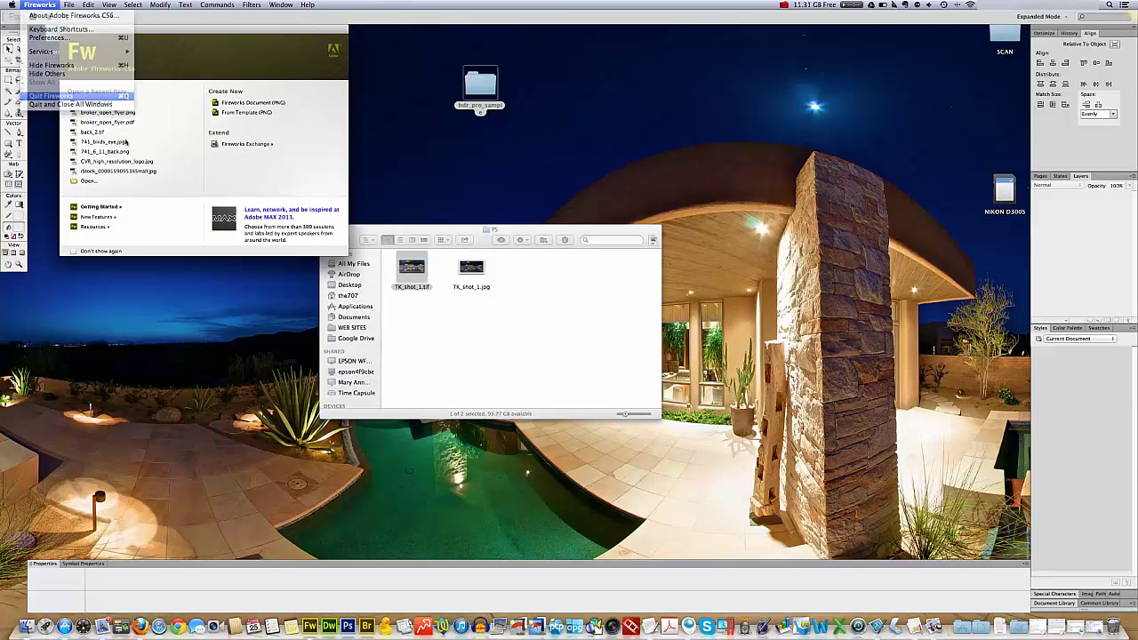
- Compare TK_shot_1.tif and TK_shot_1.jpg in the PS folder by viewing each in Quick Look
click(498, 283)
click(414, 272)
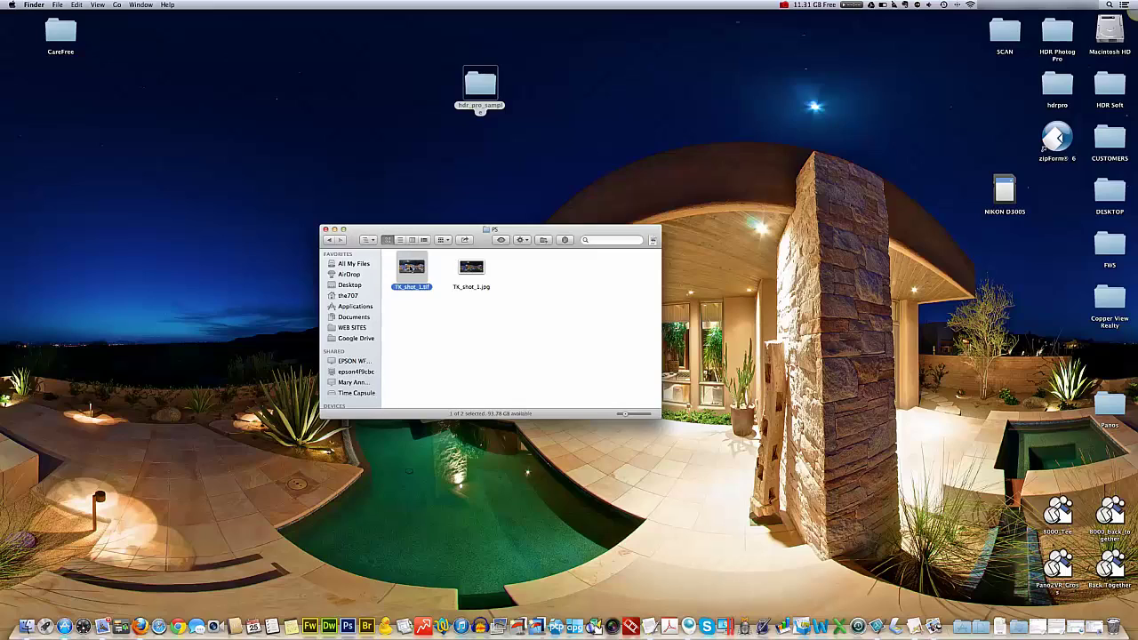
key(space)
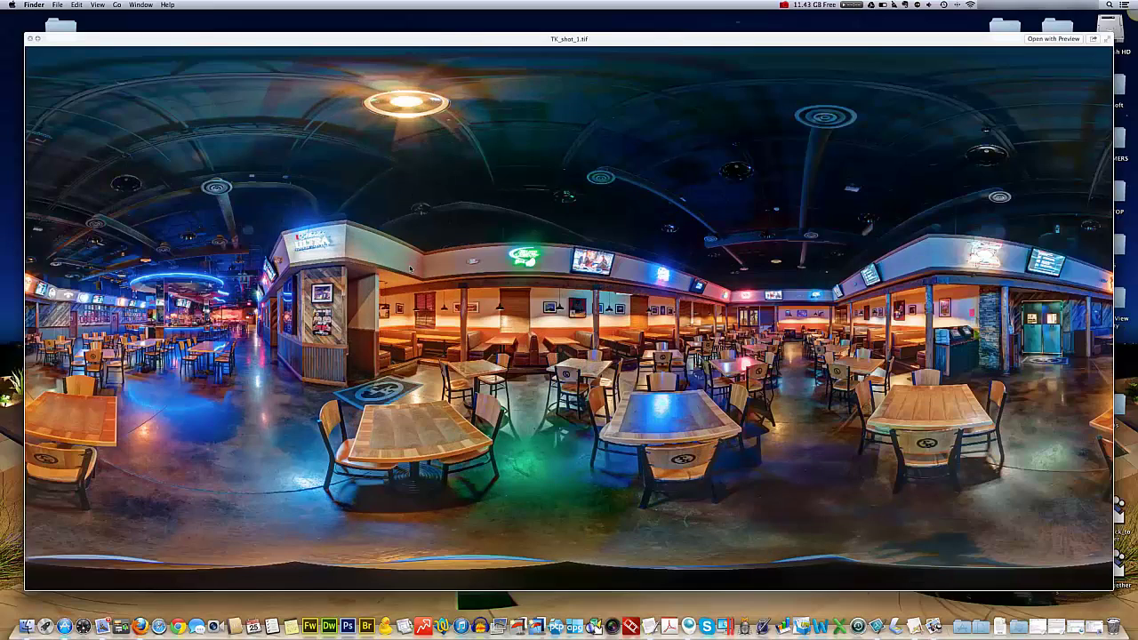
key(space)
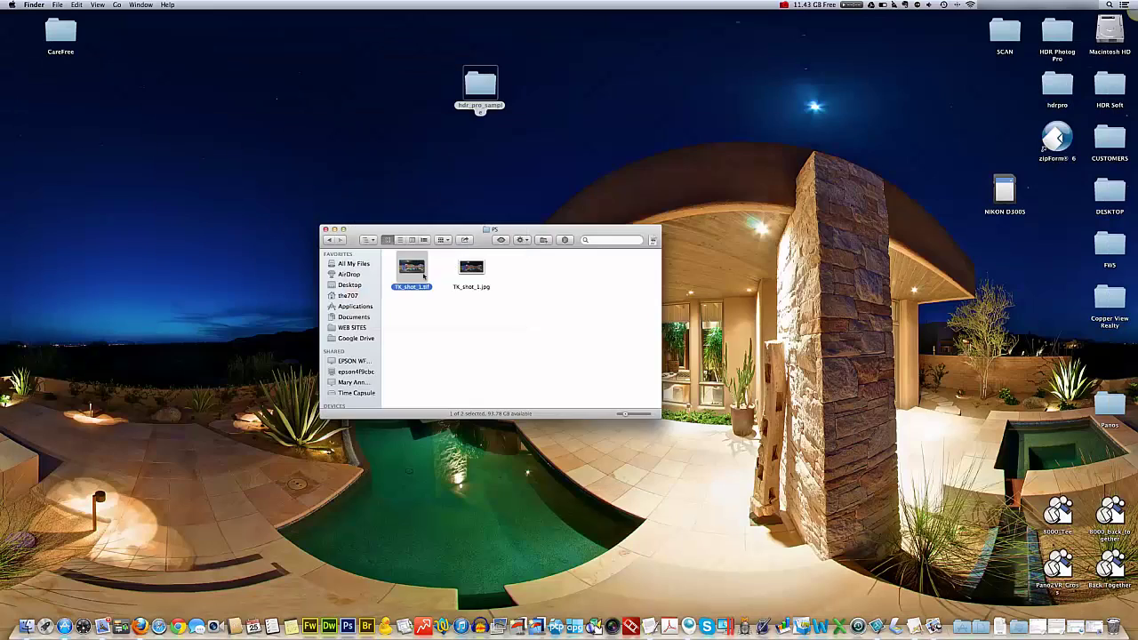
click(468, 272)
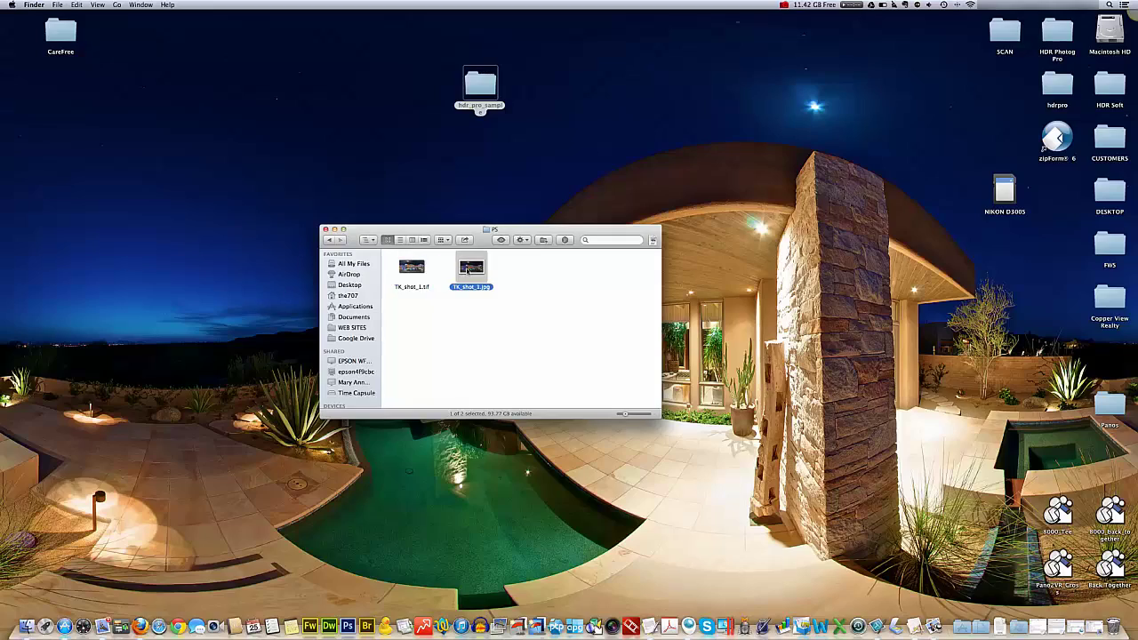
key(space)
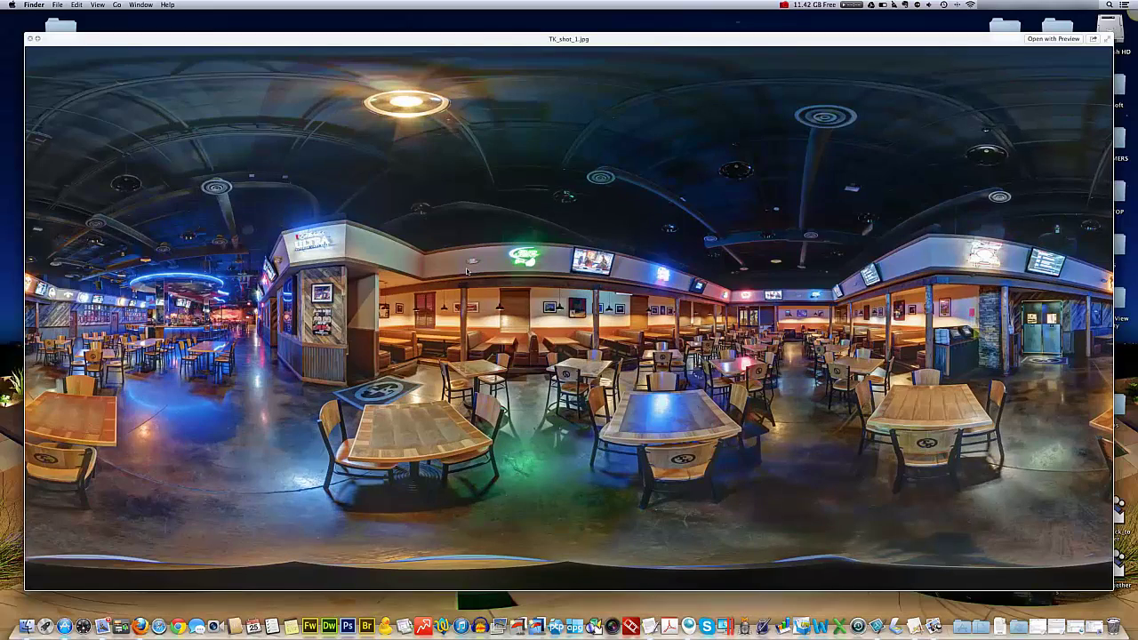
key(space)
- Show the file information of TK_shot_1.tif and highlight its size on disk
click(413, 266)
right_click(418, 264)
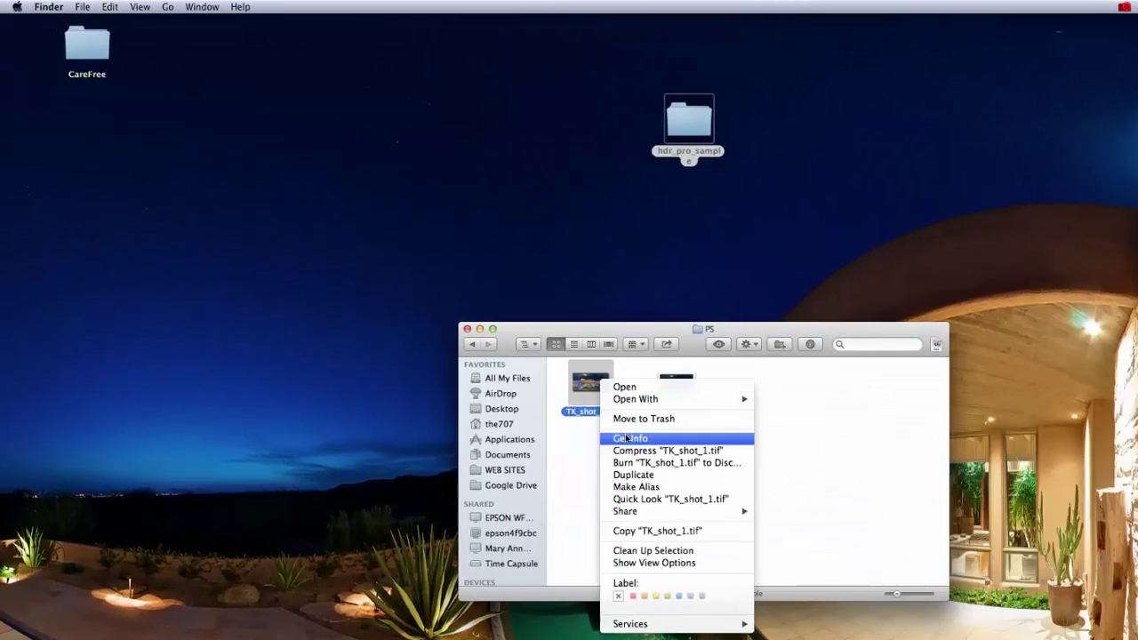
click(626, 438)
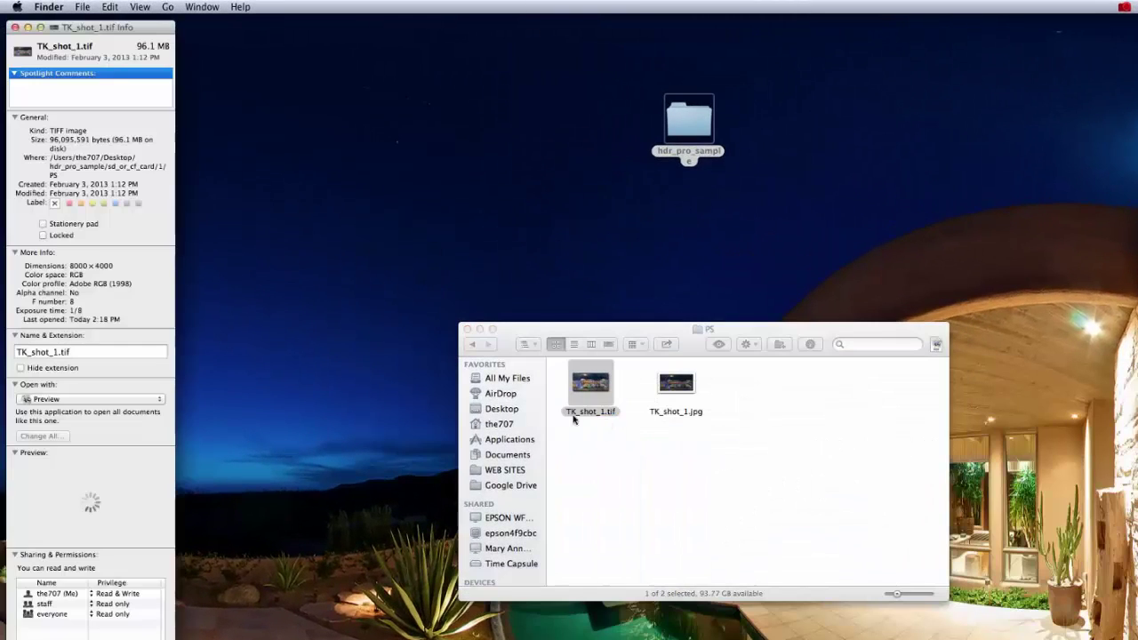
drag(113, 139, 153, 141)
key(super+c)
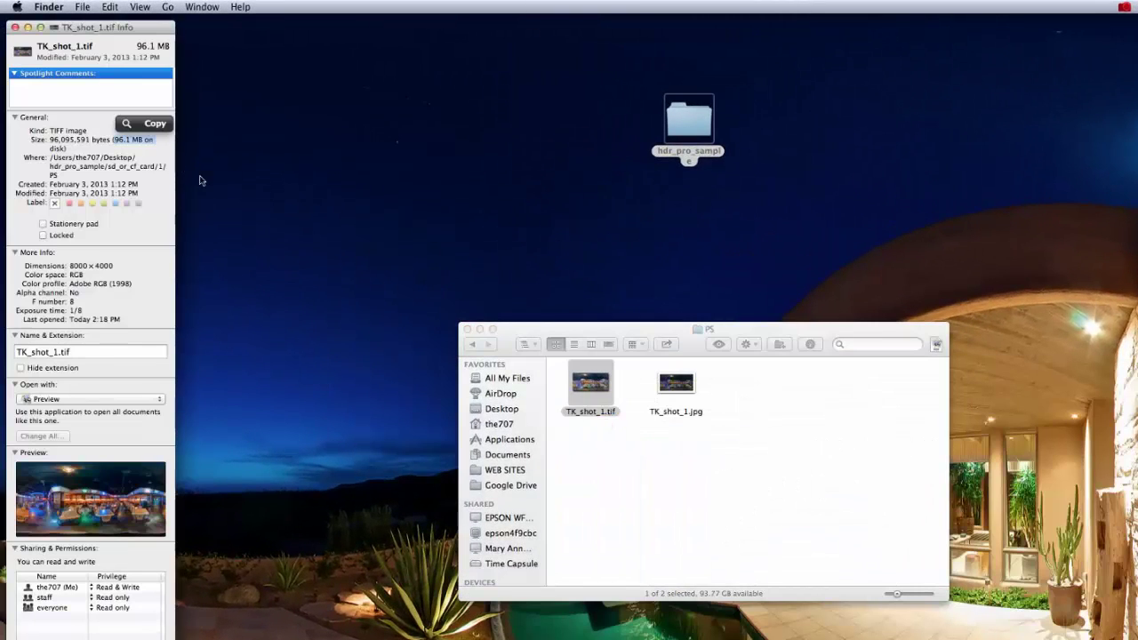
- Show the file information of TK_shot_1.jpg to compare its size with the TIFF, and close the JPEG's info window
click(780, 426)
click(749, 388)
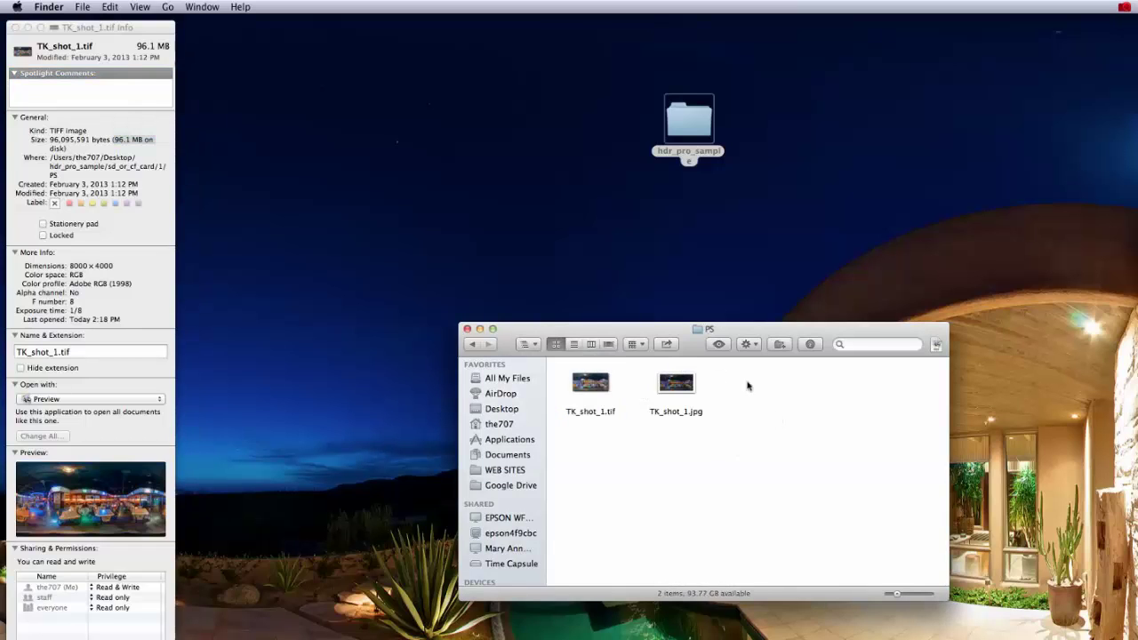
click(685, 387)
right_click(684, 387)
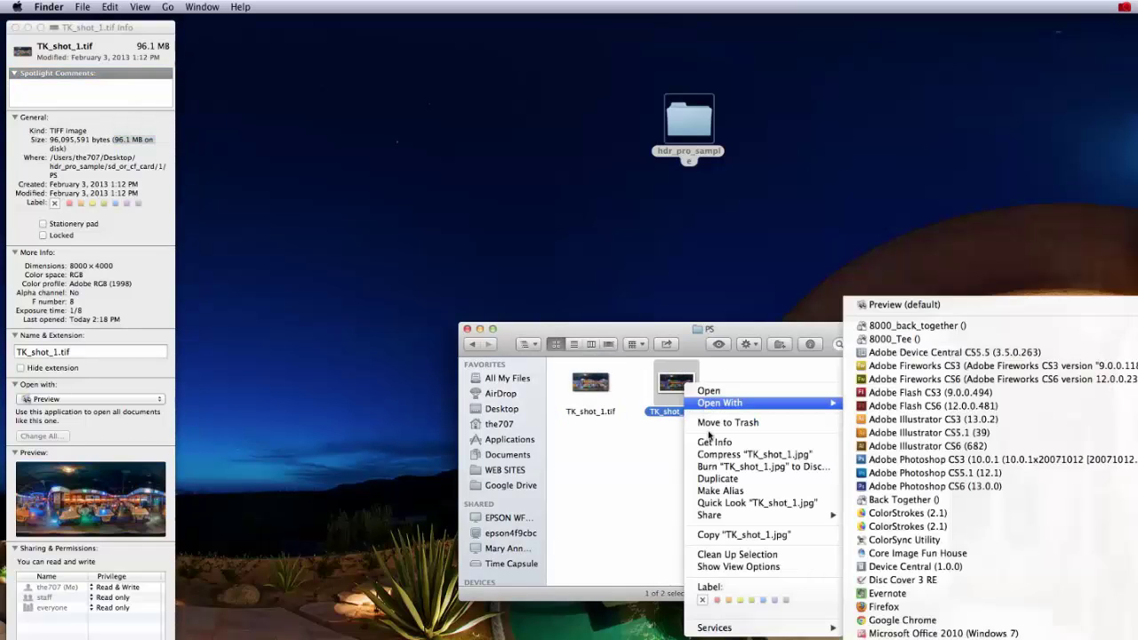
click(648, 424)
key(super+i)
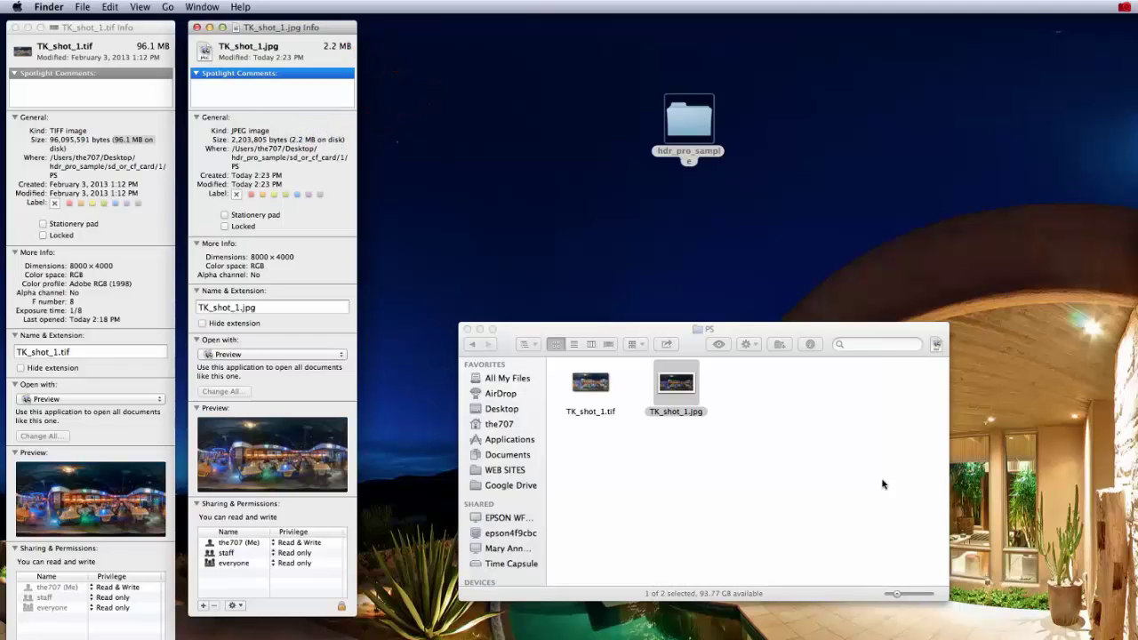
click(818, 457)
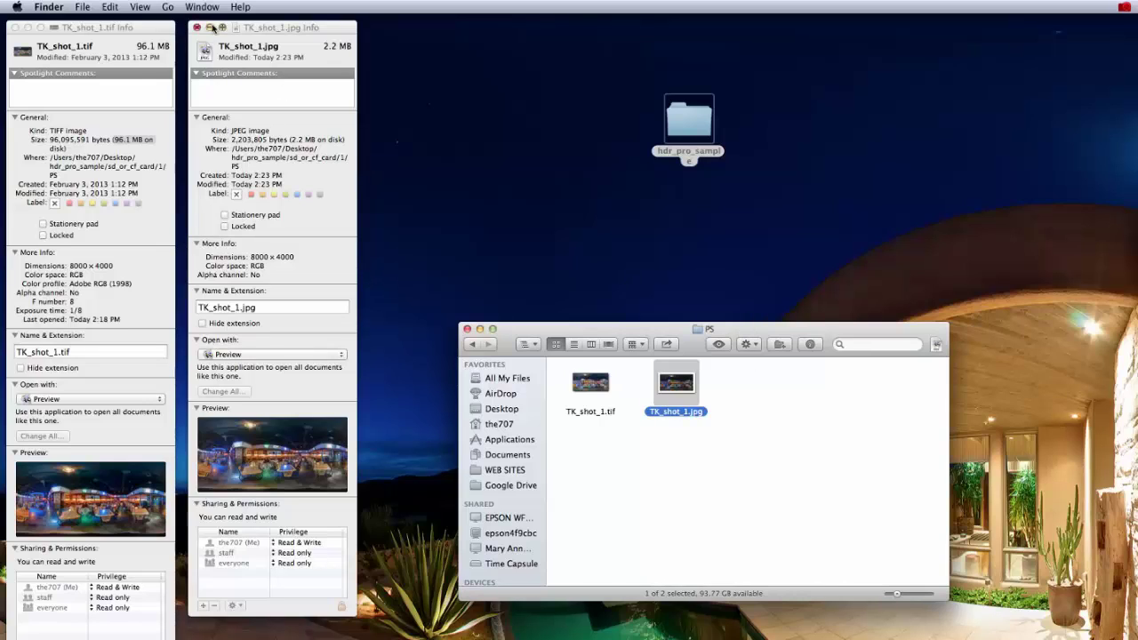
click(195, 29)
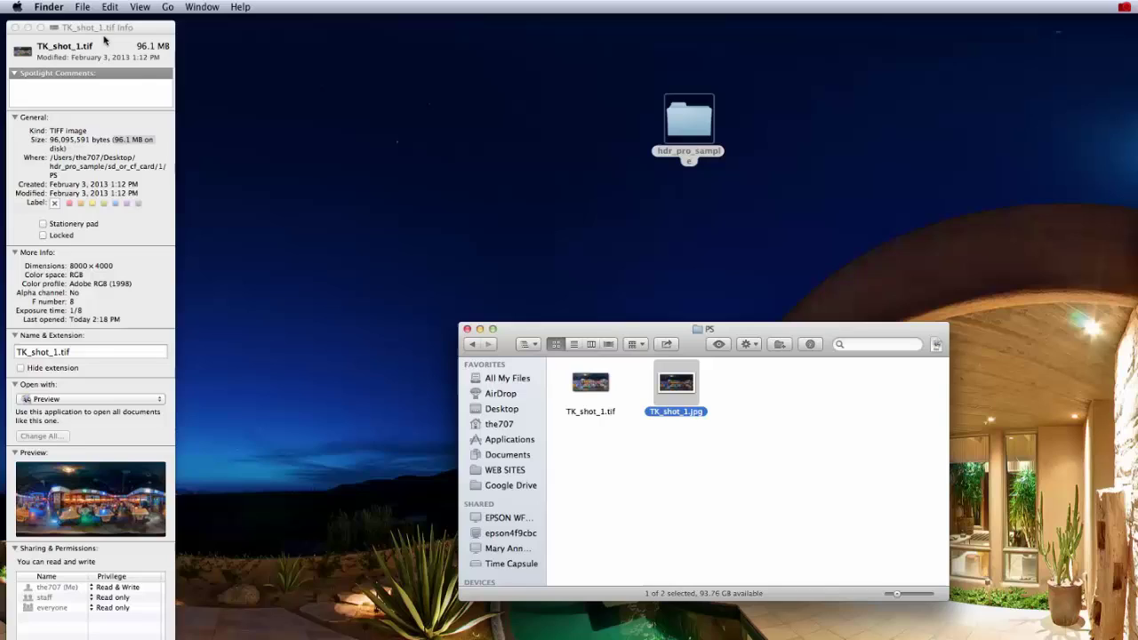
- Close the TIFF's info window and open TK_shot_1.tif from the PS folder in Photoshop
click(14, 28)
click(816, 509)
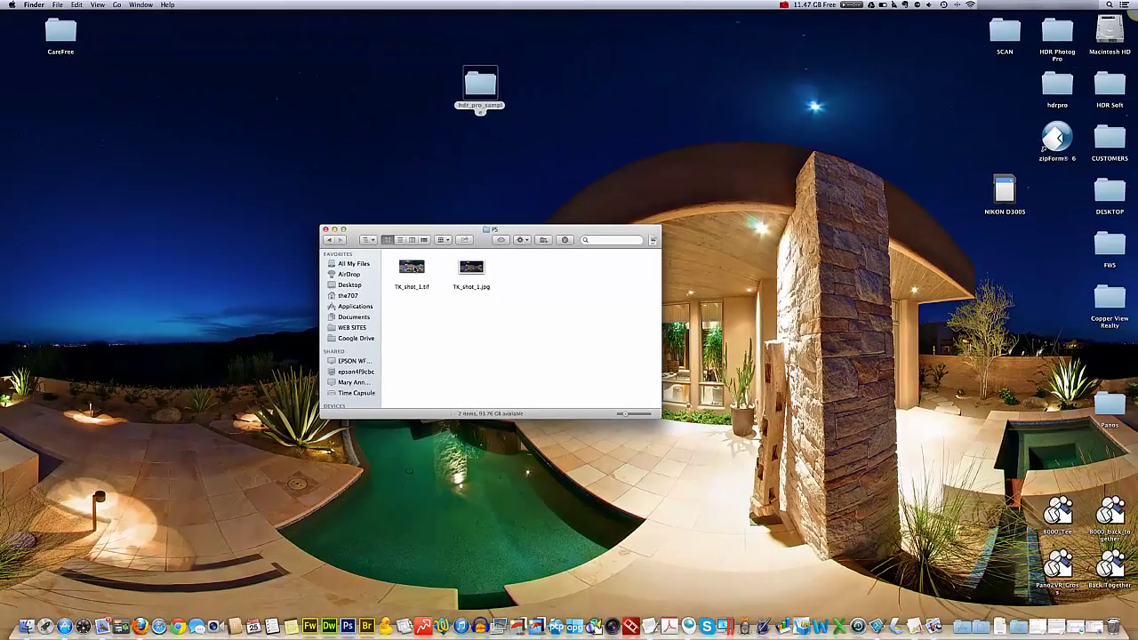
drag(590, 382, 584, 443)
drag(405, 307, 347, 622)
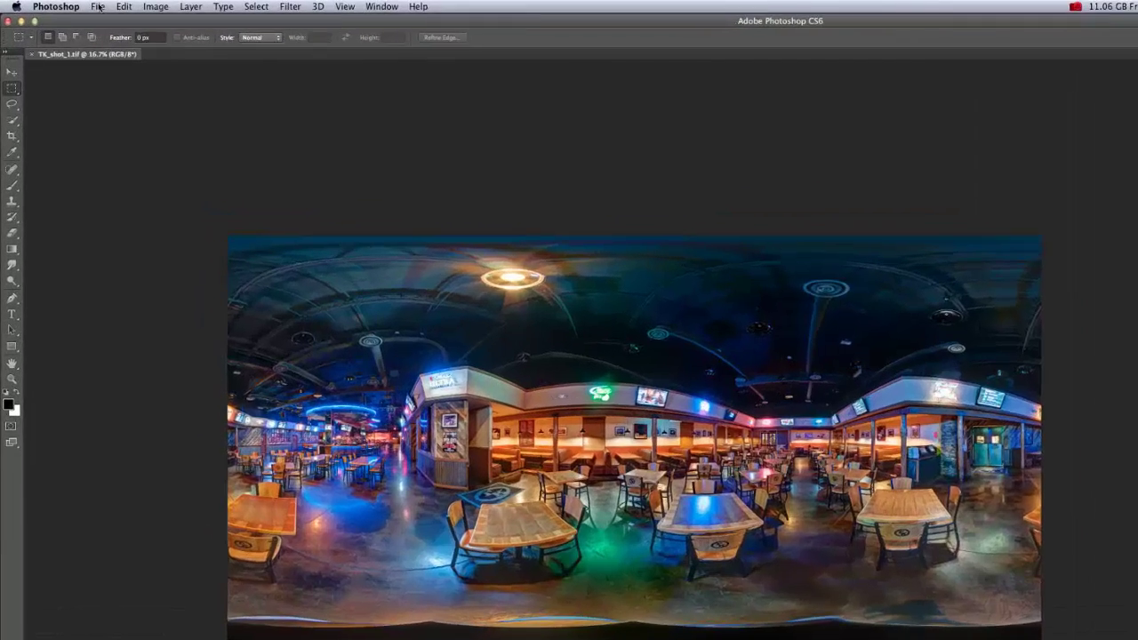
- Start Save for Web for the TK_shot_1.tif panorama and continue despite its large size
click(71, 4)
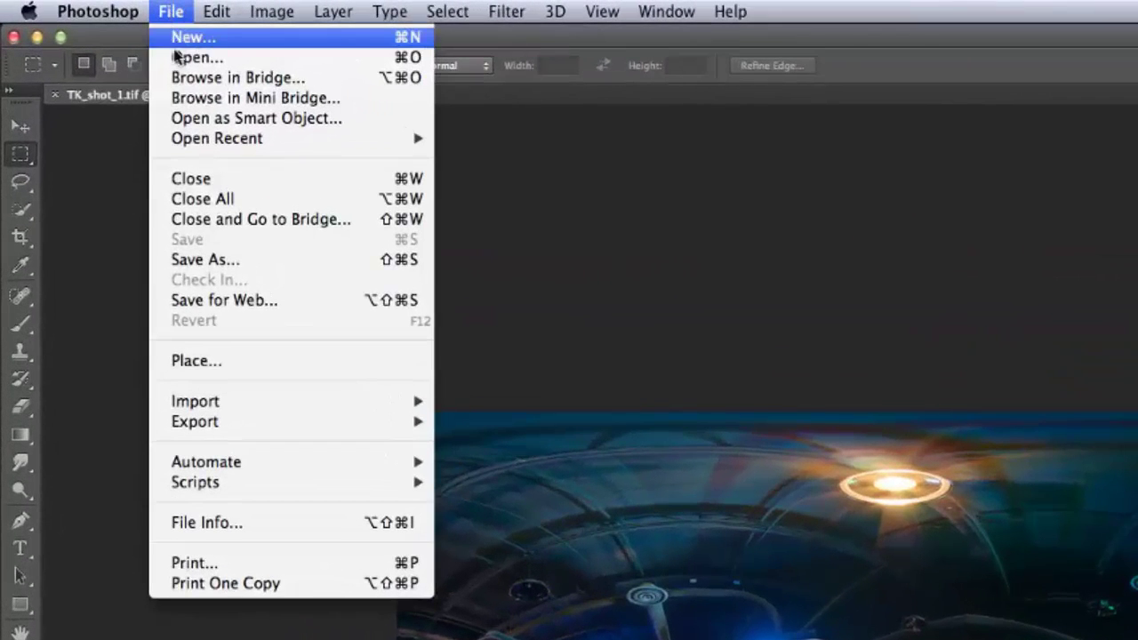
click(216, 299)
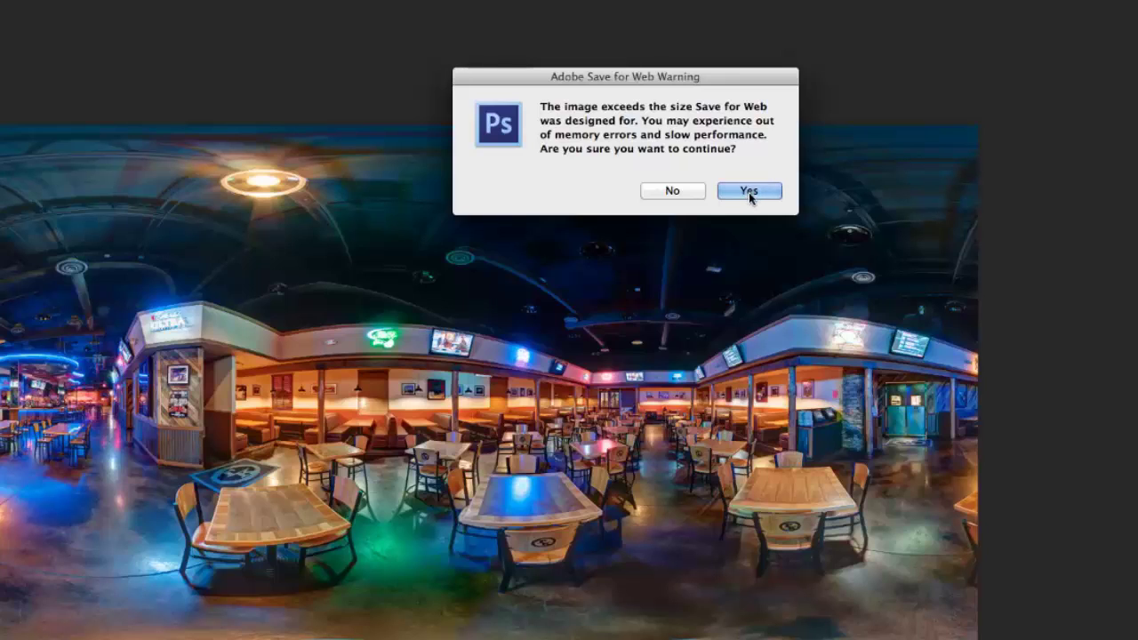
click(749, 192)
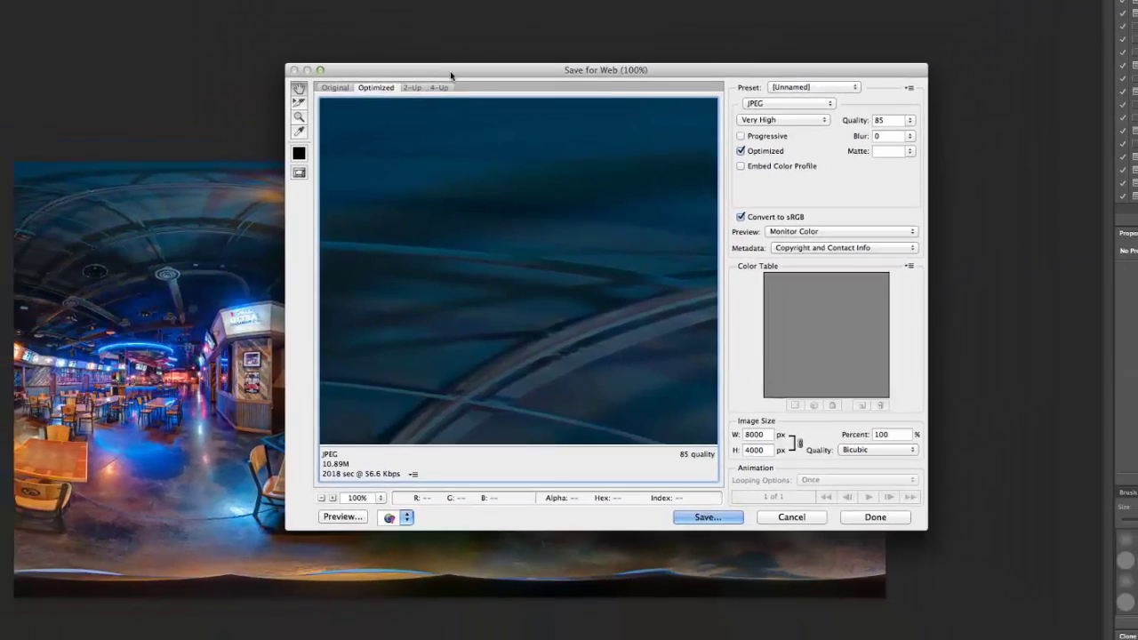
- Enlarge the Save for Web window and bring the poster wall and booths into the preview to examine their detail
drag(431, 22, 280, 30)
drag(753, 490, 962, 619)
drag(592, 374, 536, 169)
drag(533, 498, 519, 289)
drag(605, 222, 373, 347)
drag(631, 320, 480, 215)
drag(556, 209, 289, 327)
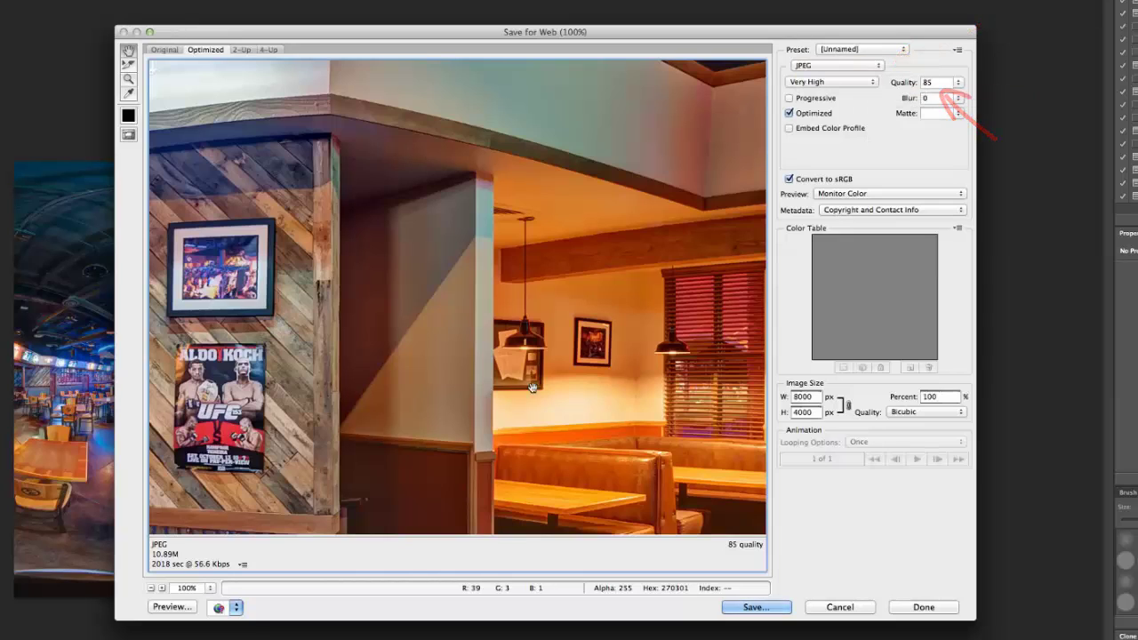
- Set the JPEG quality to 70 to preview the compressed panorama
double_click(935, 81)
key(super+c)
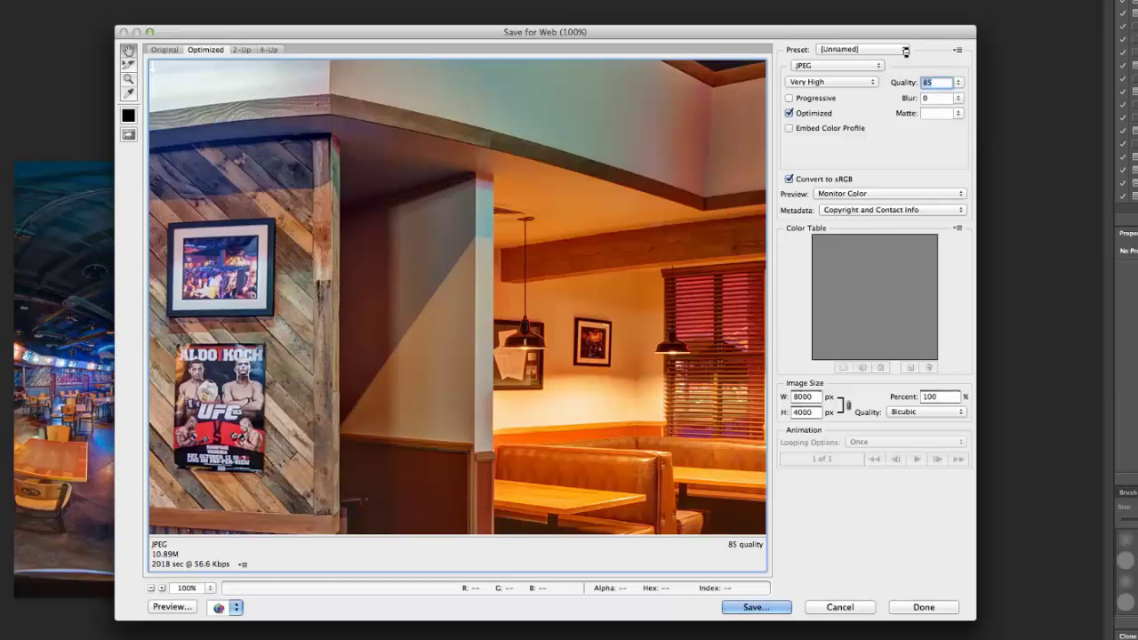
text(7)
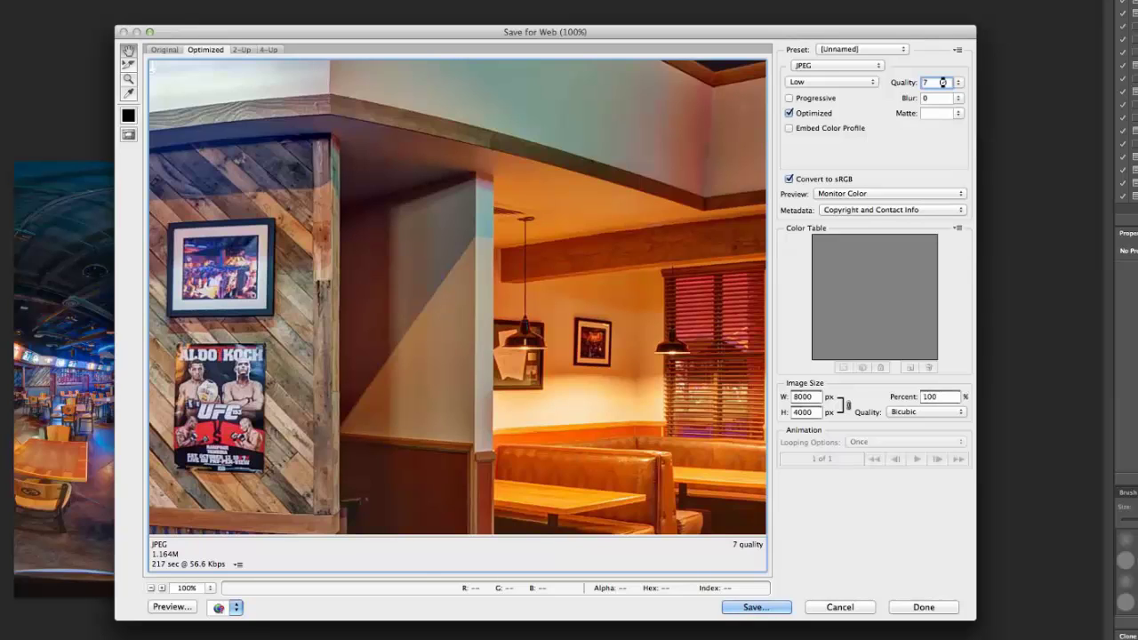
text(7)
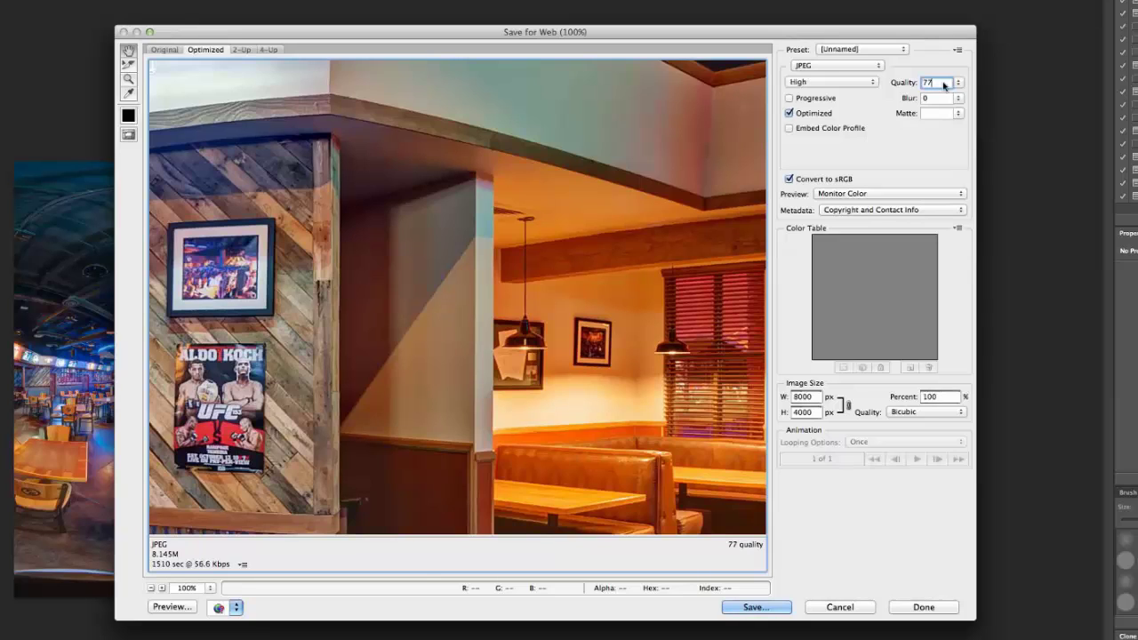
key(BackSpace)
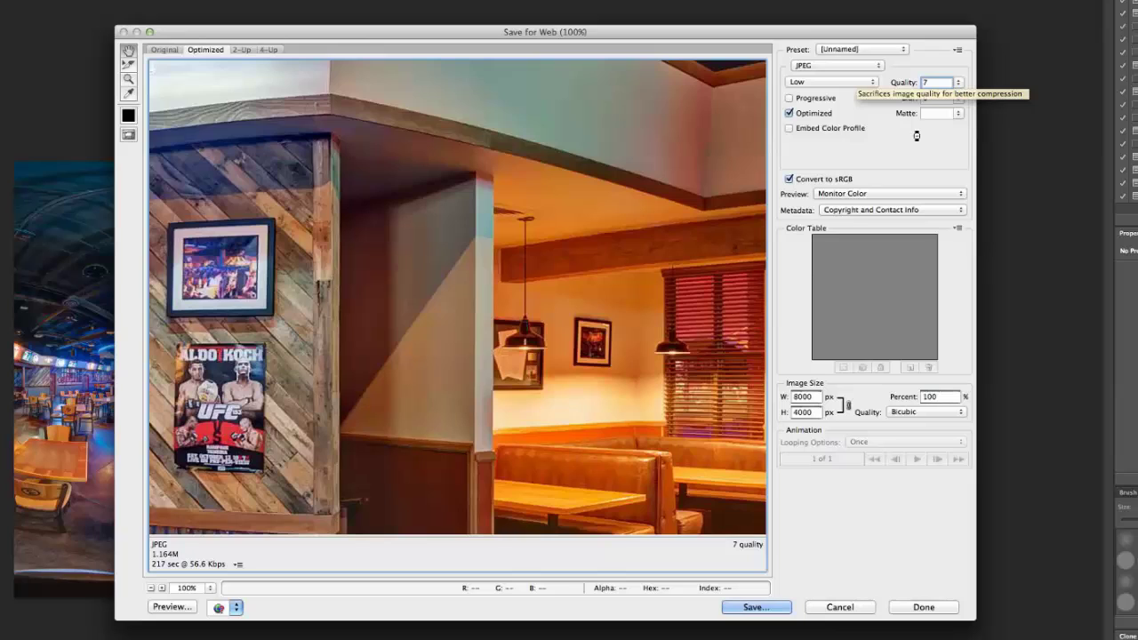
text(0)
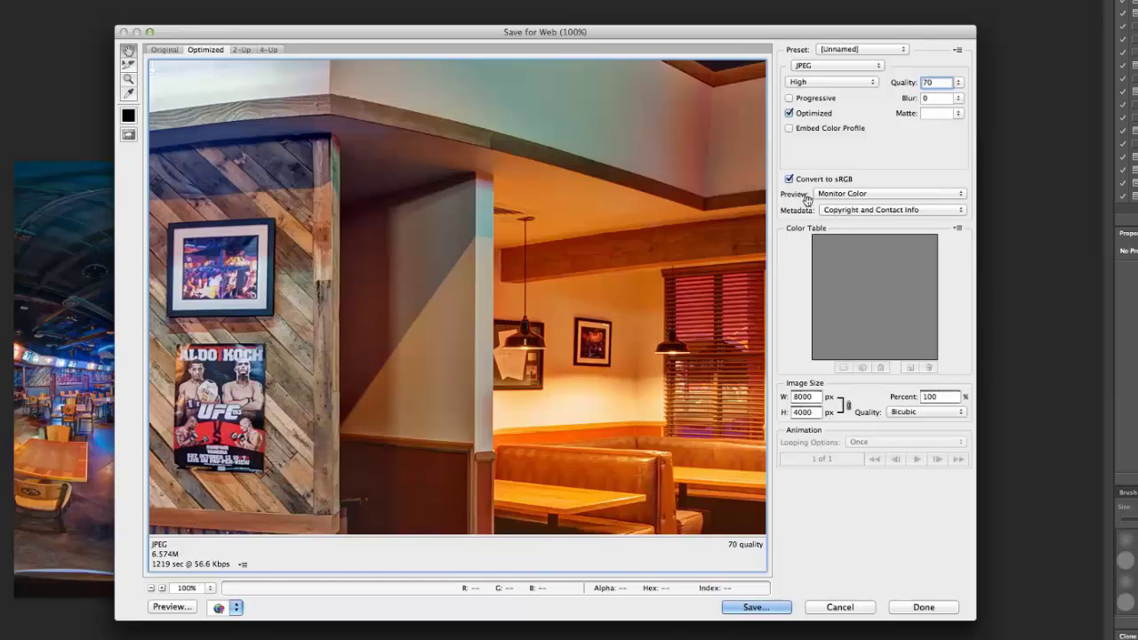
- Lower the JPEG quality to 50 and then to 40 to compare the previews and estimated file sizes
right_click(933, 83)
click(874, 160)
text(5)
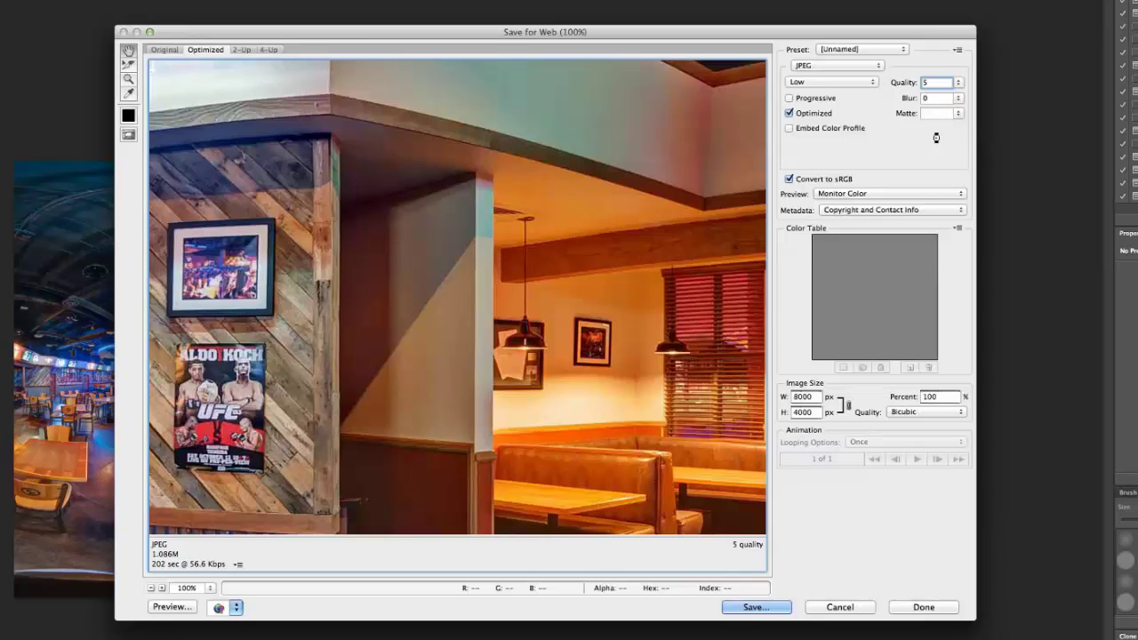
text(0)
drag(935, 81, 919, 85)
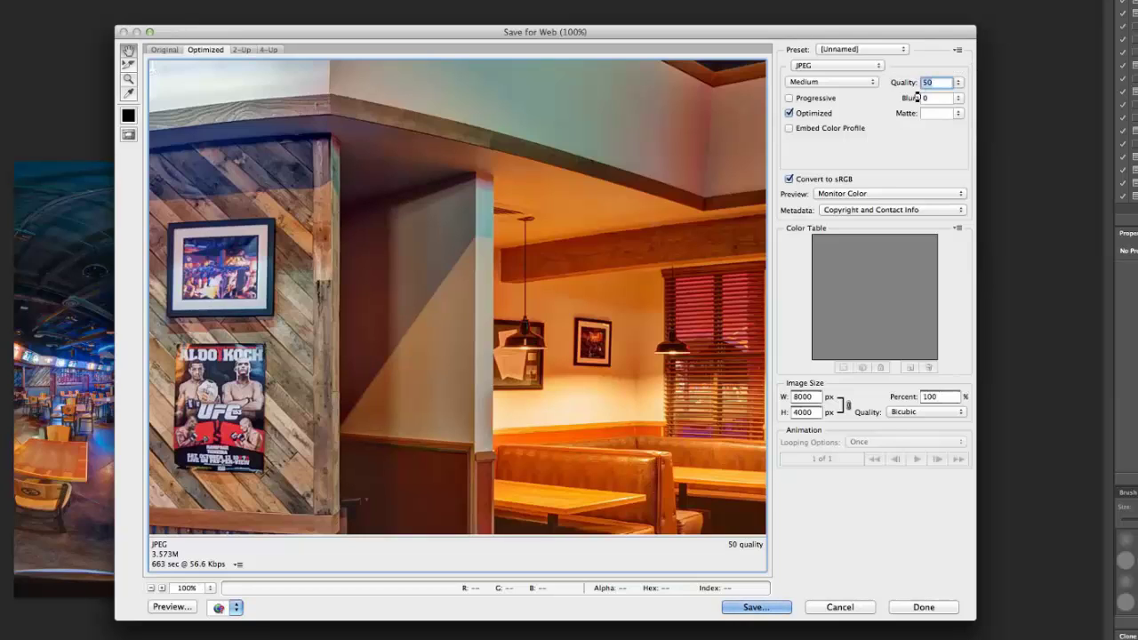
text(40)
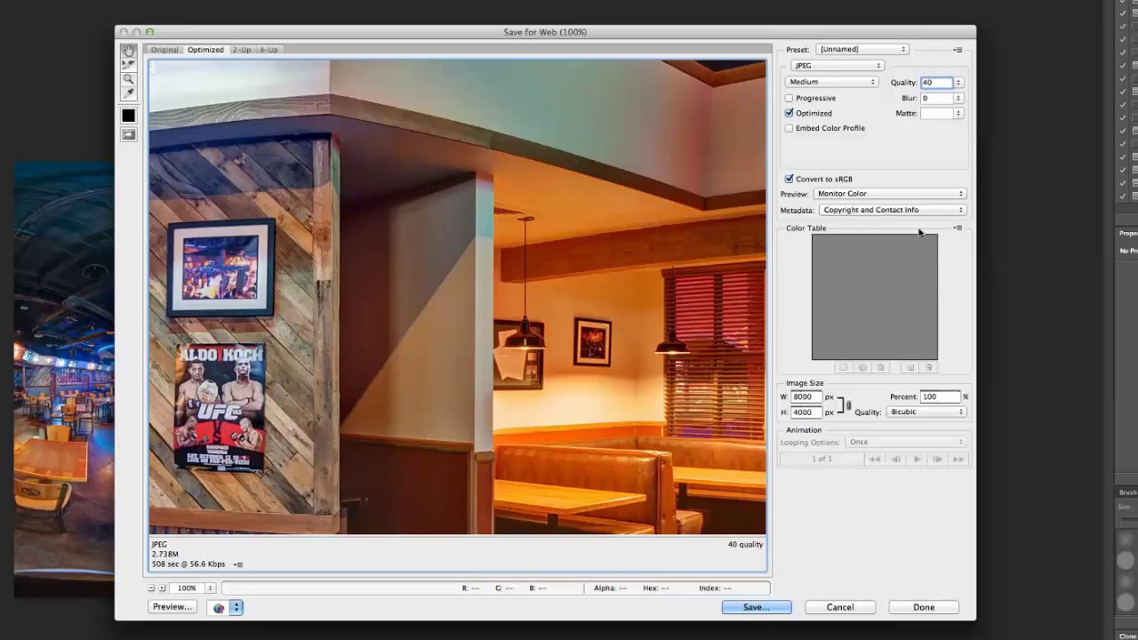
- Set the JPEG quality to 30 to preview stronger compression
double_click(937, 81)
double_click(925, 81)
text(3)
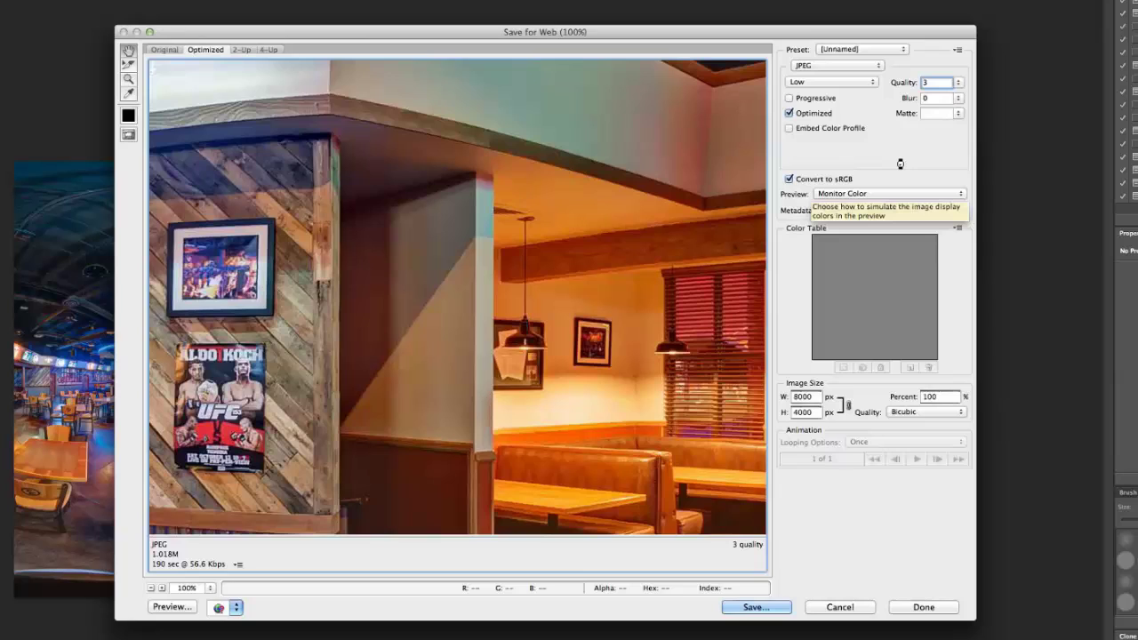
text(0)
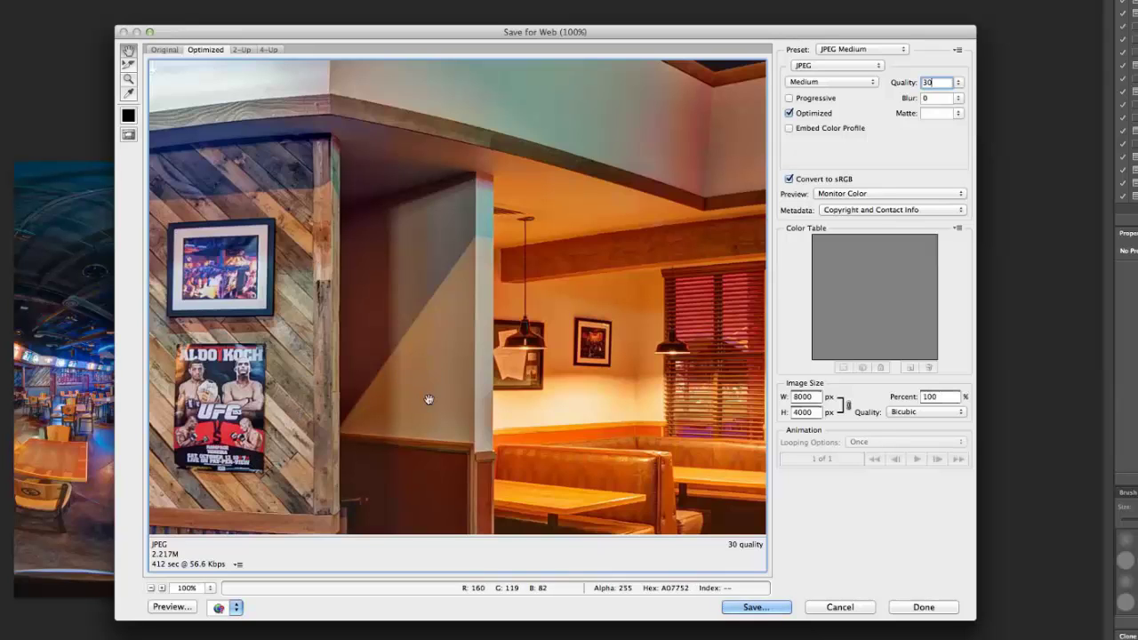
- Examine several areas of the panorama in the 30-quality preview and cancel Save for Web without exporting
drag(326, 376, 602, 310)
drag(382, 284, 624, 296)
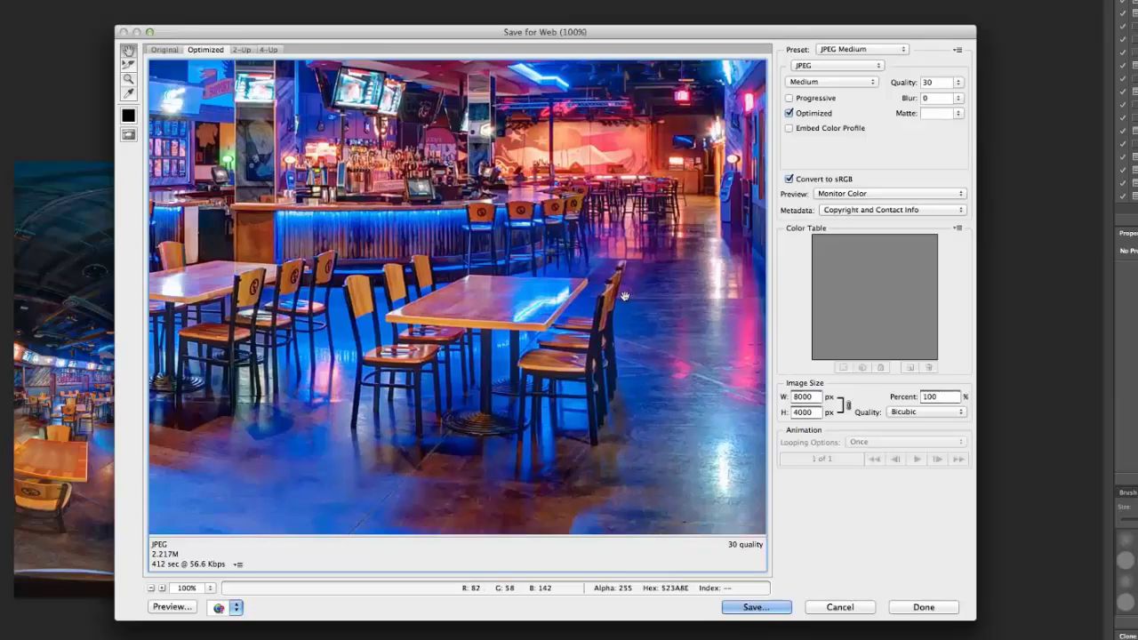
drag(488, 299, 631, 284)
drag(190, 349, 376, 435)
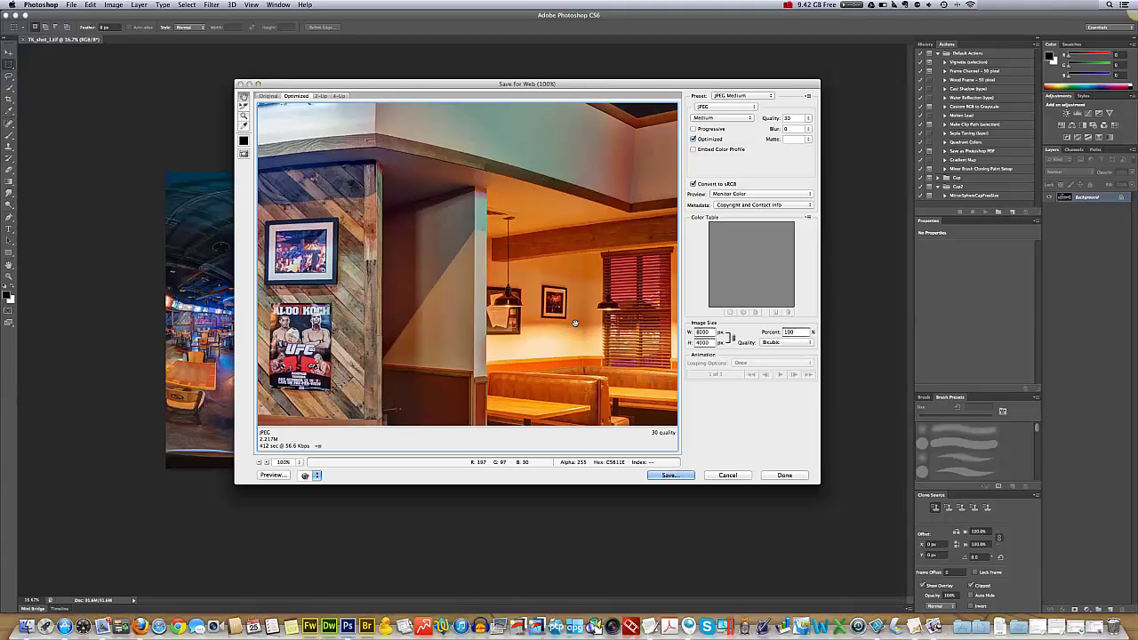
click(728, 476)
click(785, 6)
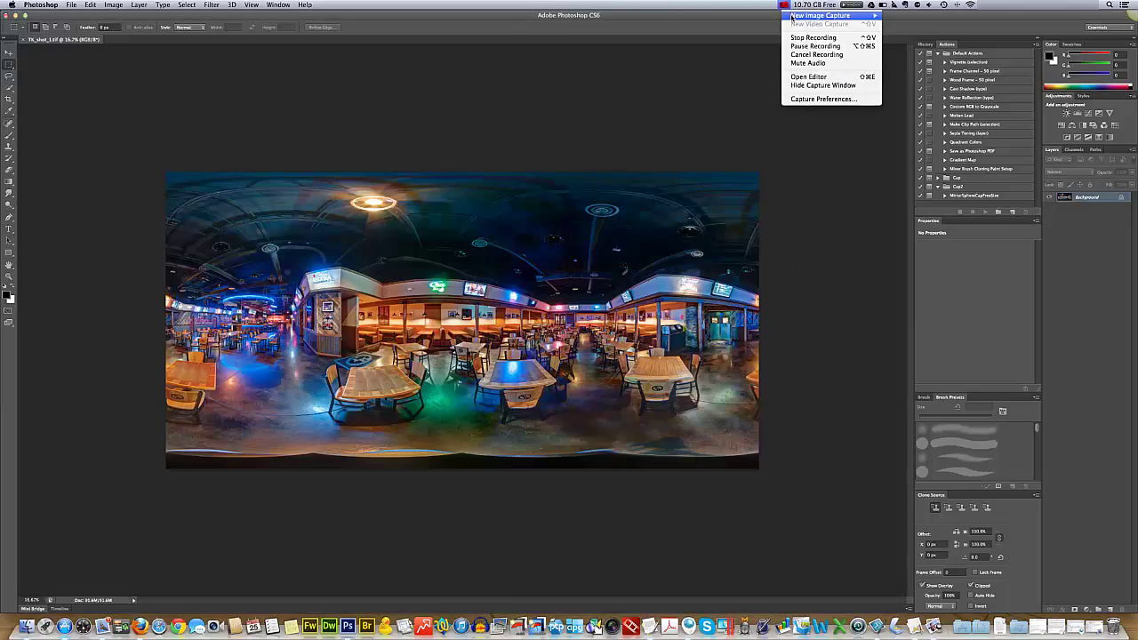